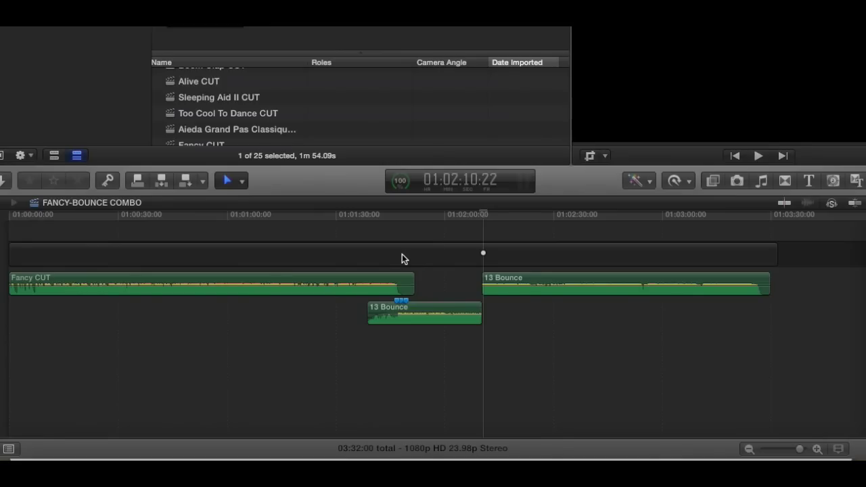
# Split the gap clip above the overlap of Fancy CUT and the first 13 Bounce clip, isolating a segment of about 7 seconds.
pyautogui.click(403, 219)
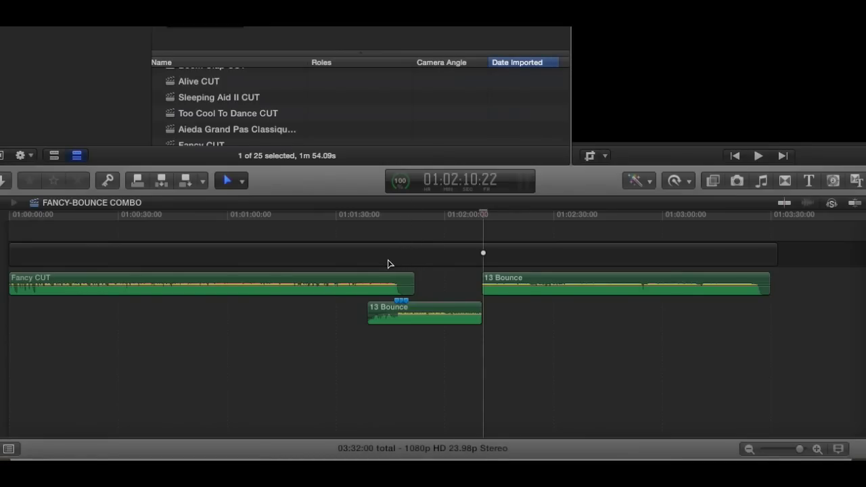
pyautogui.click(407, 233)
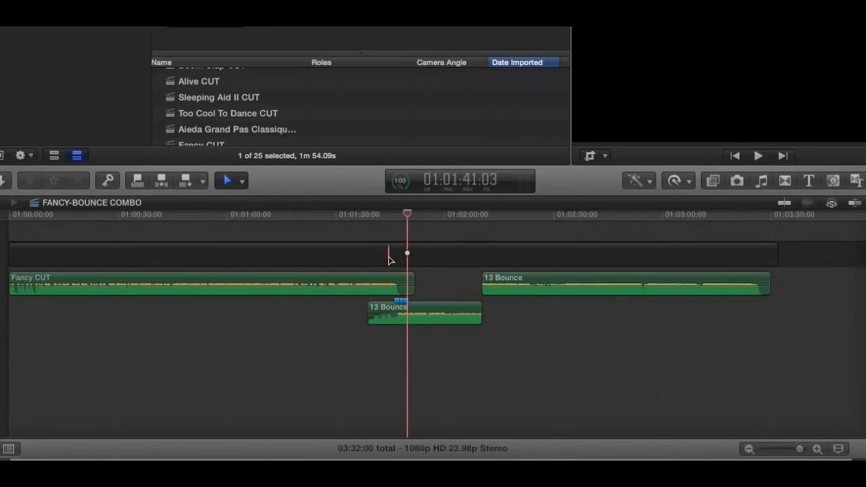
pyautogui.moveTo(413, 218); pyautogui.dragTo(462, 218)
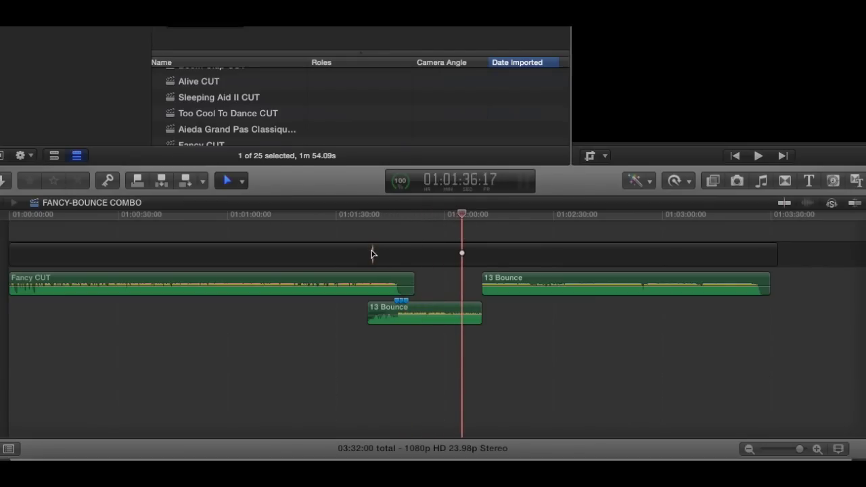
pyautogui.press('super+b')
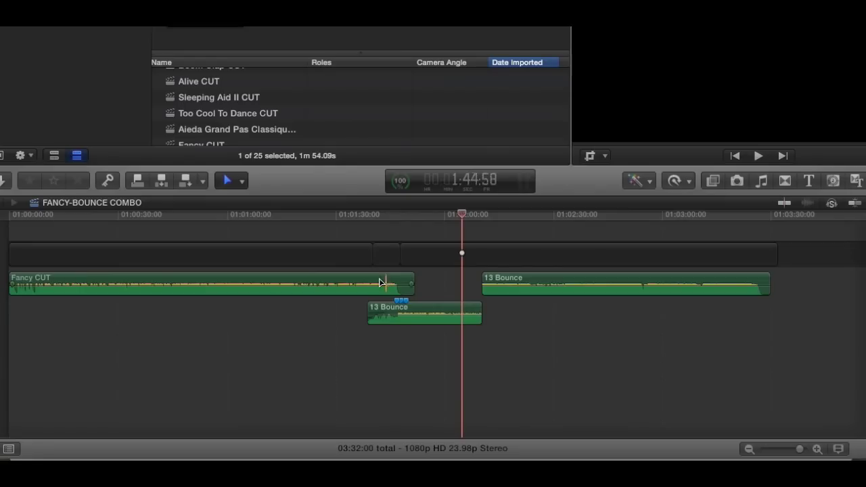
pyautogui.moveTo(385, 261)
pyautogui.mouseDown()
pyautogui.moveTo(373, 257)
pyautogui.moveTo(386, 257)
pyautogui.moveTo(388, 273)
pyautogui.mouseUp()
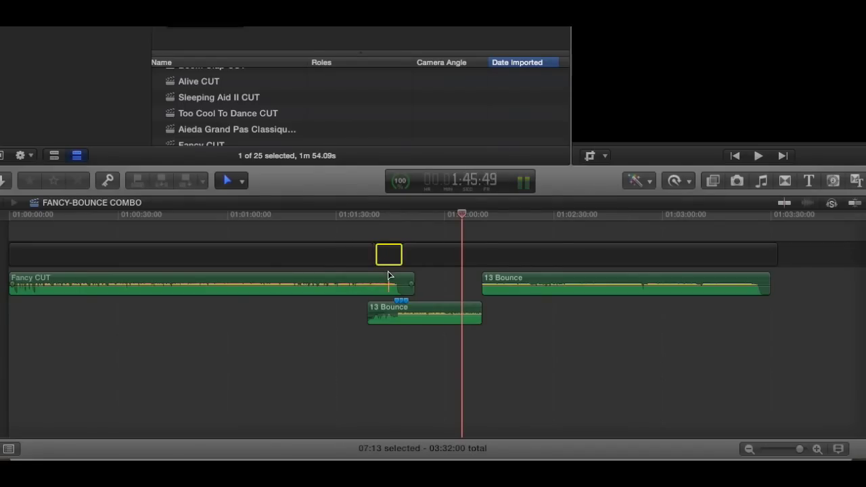
pyautogui.click(391, 279)
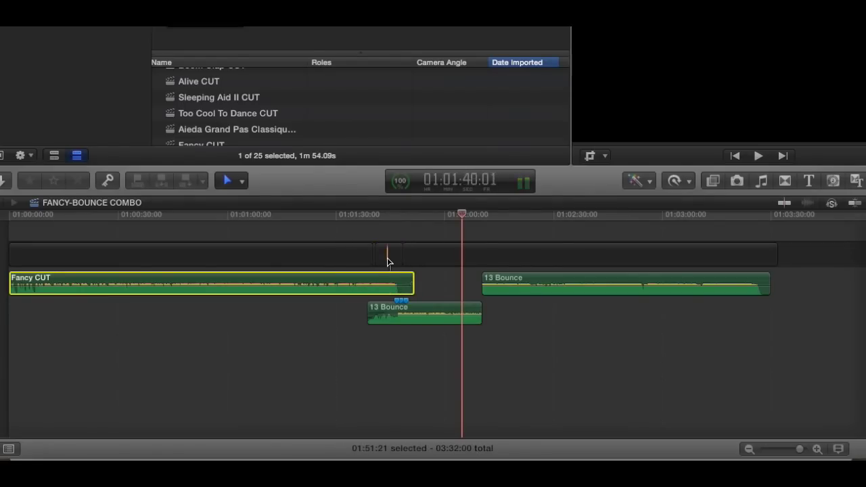
pyautogui.click(383, 255)
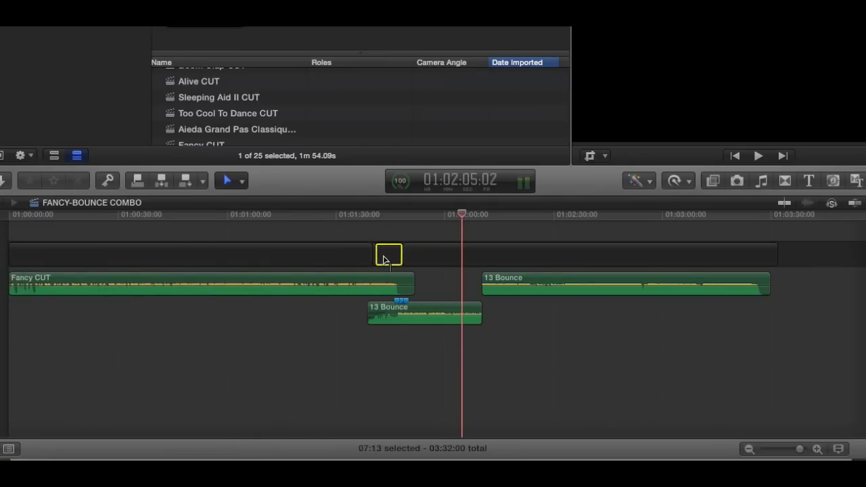
# Split the gap clip at about 01:02:11 and 01:02:14 and move the second 13 Bounce clip's connection onto the new segment.
pyautogui.click(472, 215)
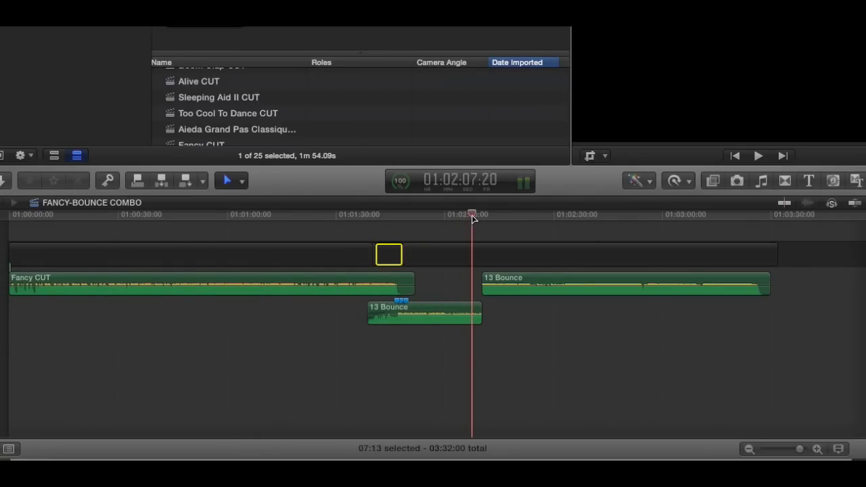
pyautogui.press('super+equal')
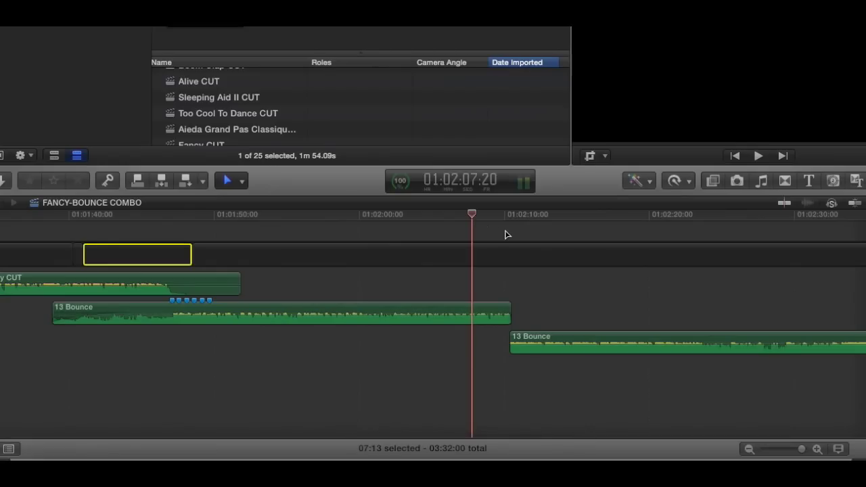
pyautogui.click(547, 335)
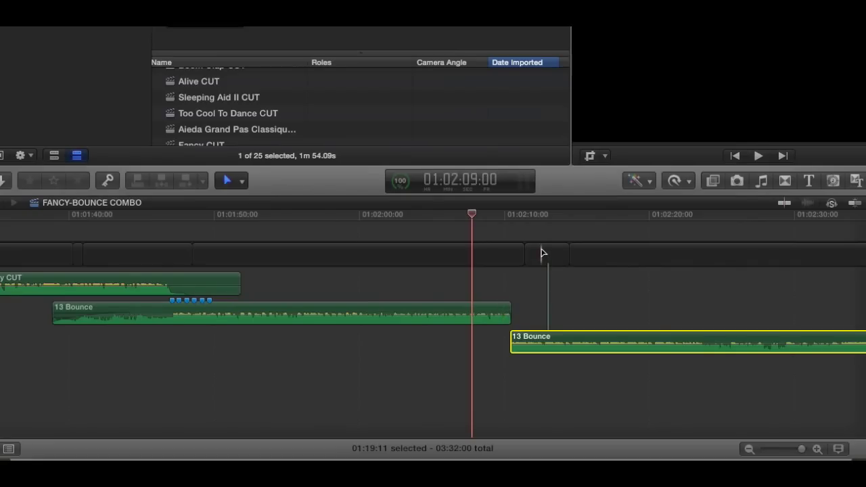
# Expand the first 13 Bounce clip's audio, extend its video end to a clip length of about 32:23, and move its connection near that end.
pyautogui.click(506, 305)
pyautogui.press('super+=')
pyautogui.press('super+=')
pyautogui.press('super+=')
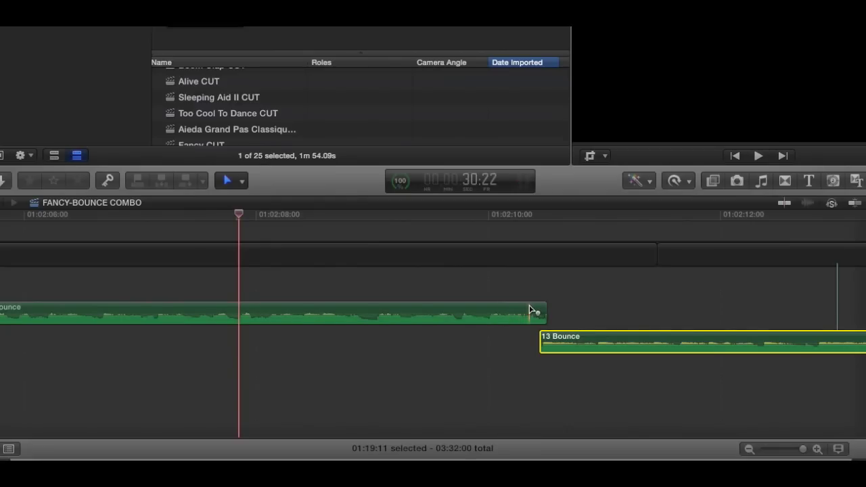
pyautogui.moveTo(532, 310); pyautogui.dragTo(532, 308)
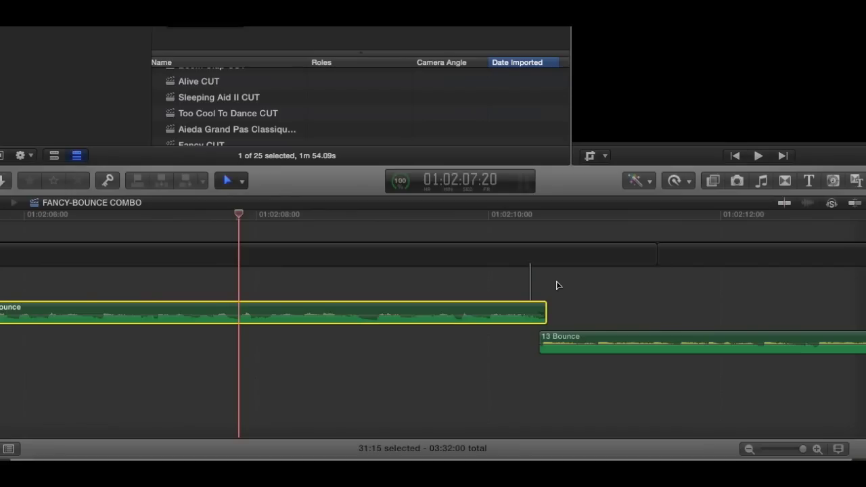
pyautogui.hotkey('ctrl', 's')
pyautogui.moveTo(546, 306); pyautogui.dragTo(698, 306)
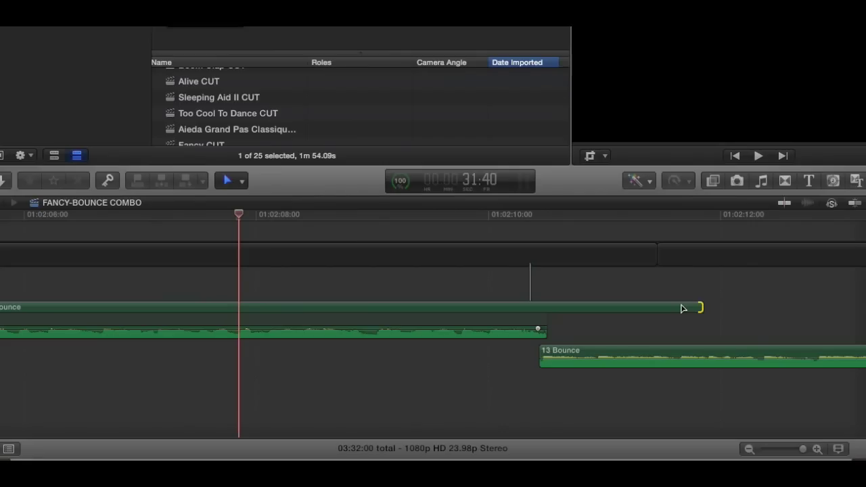
pyautogui.click(689, 305)
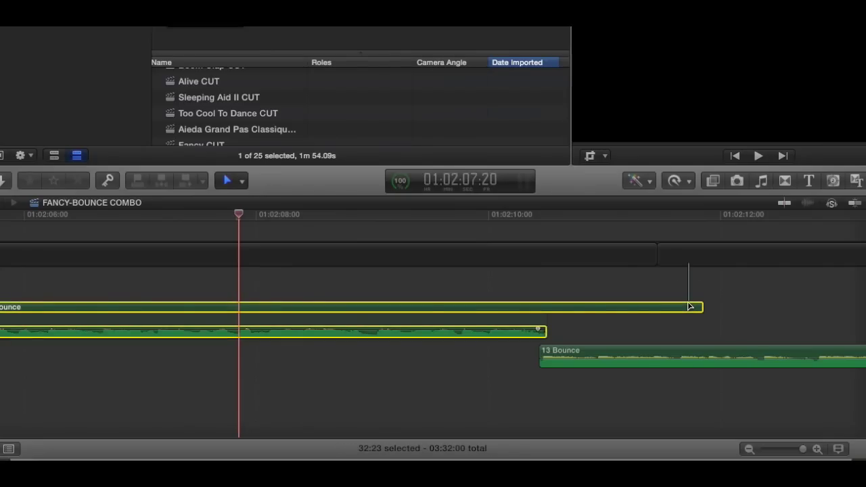
# Undo the gap splits, connection moves and video extension, and collapse the first 13 Bounce clip's audio.
pyautogui.hotkey('shift', 'z')
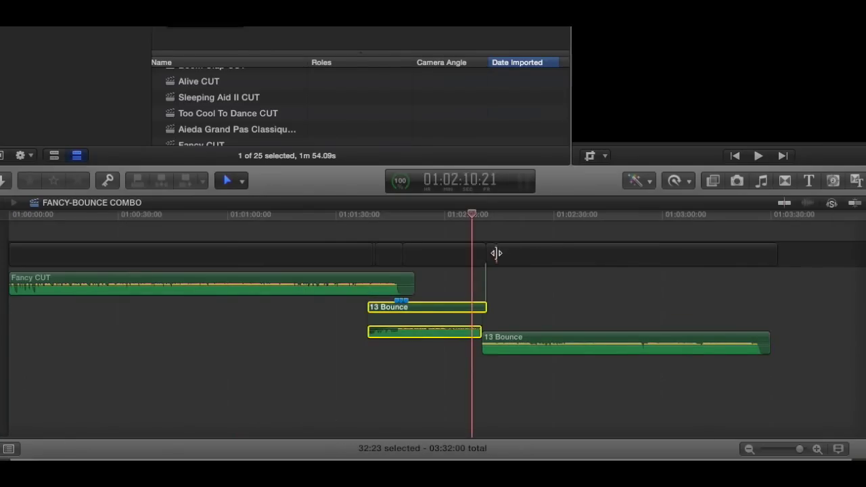
pyautogui.moveTo(490, 258); pyautogui.dragTo(515, 258)
pyautogui.press('super+z')
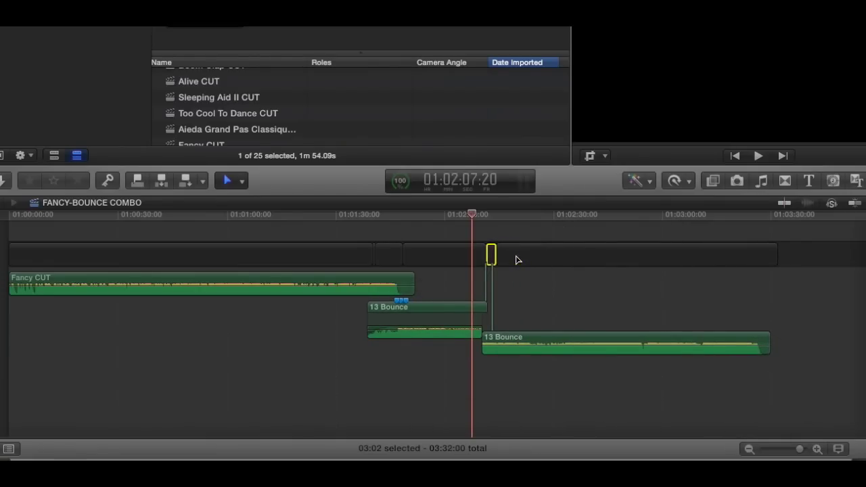
pyautogui.press('super+z')
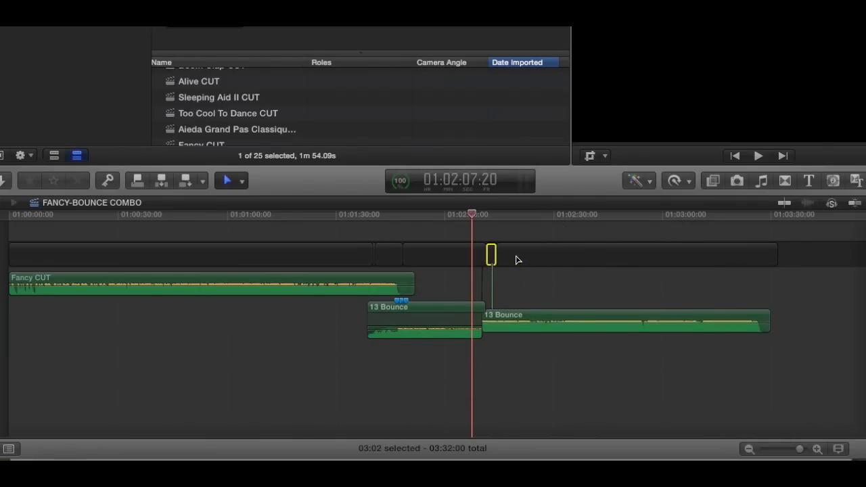
pyautogui.press('super+z')
pyautogui.press('Up')
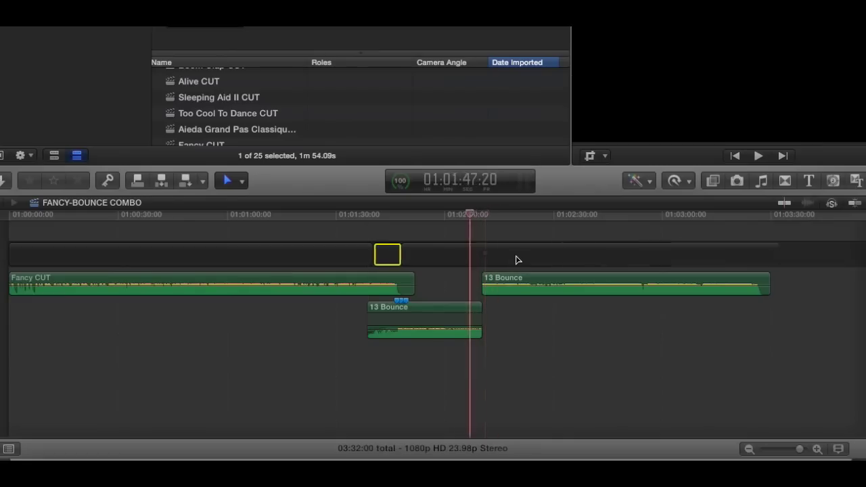
pyautogui.click(440, 313)
pyautogui.hotkey('ctrl', 's')
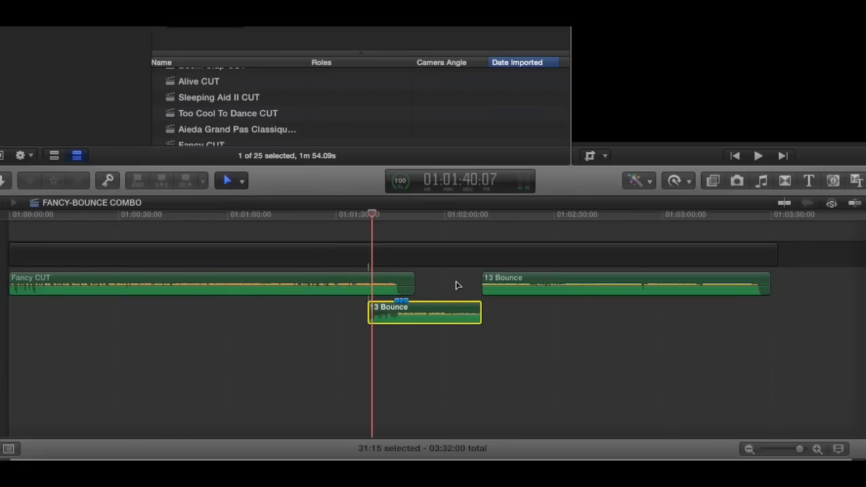
# View Fancy CUT and the first 13 Bounce clip with the retime editor and expanded audio, and restore their plain display.
pyautogui.moveTo(458, 282); pyautogui.dragTo(360, 346)
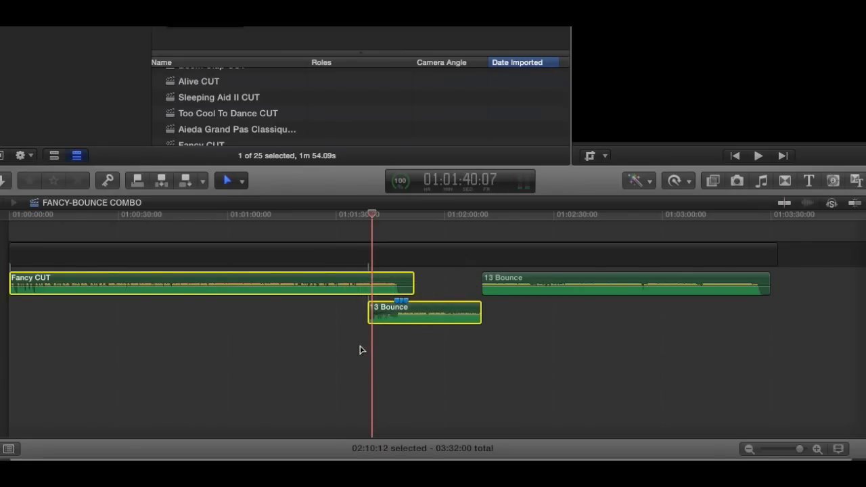
pyautogui.press('super+r')
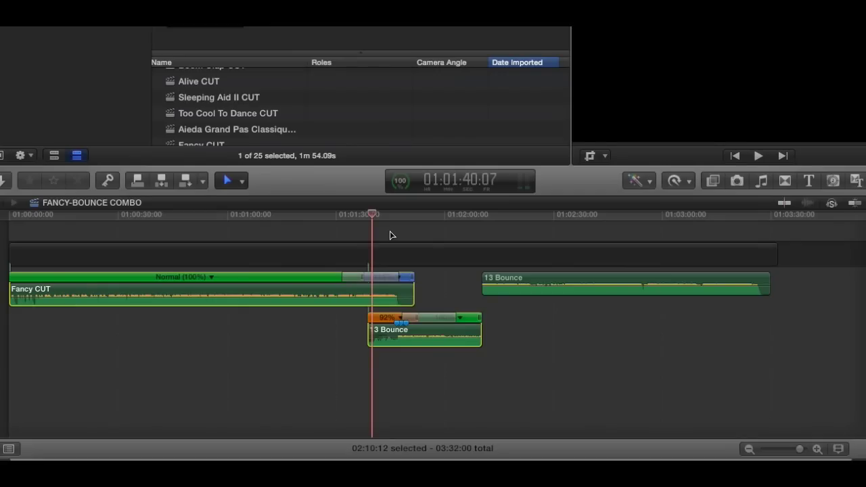
pyautogui.hotkey('ctrl', 's')
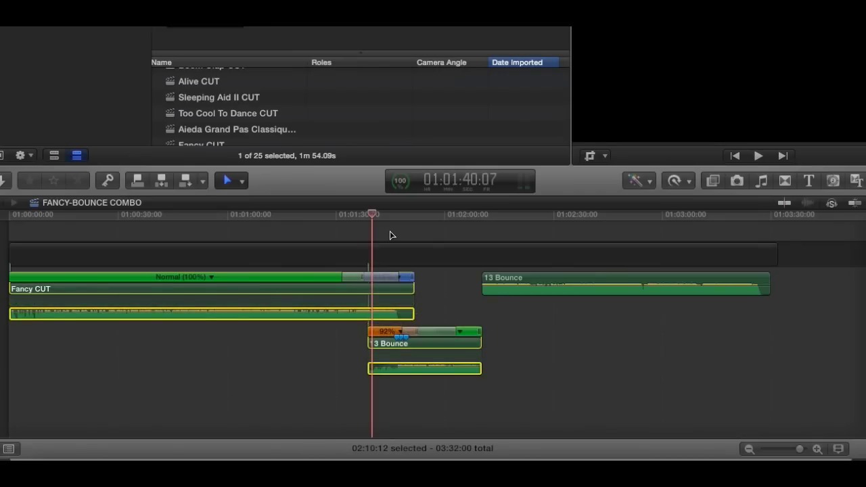
pyautogui.hotkey('ctrl', 's')
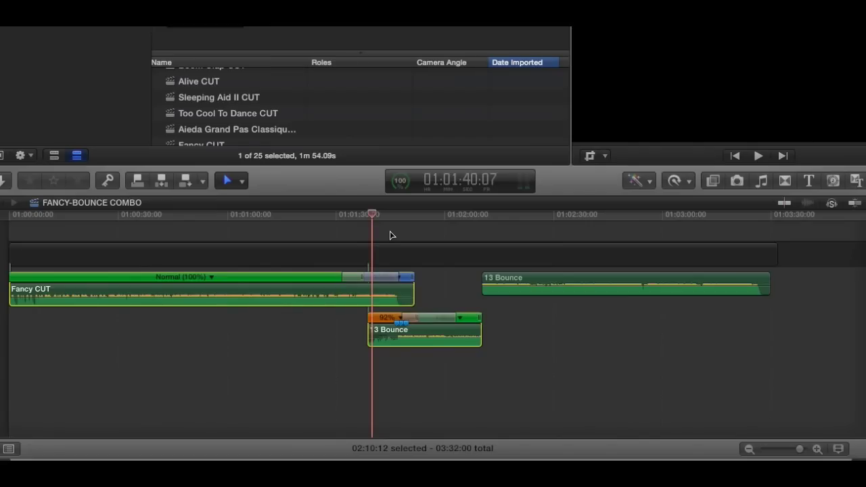
pyautogui.hotkey('ctrl', 'r')
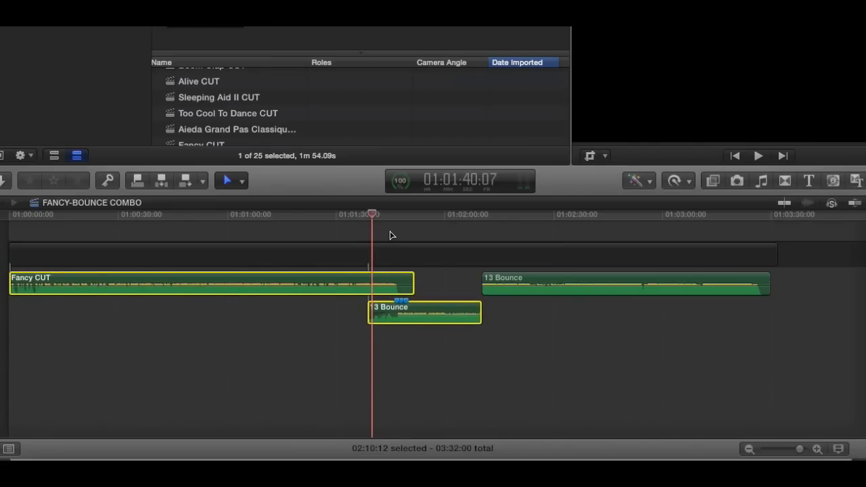
# Combine Fancy CUT and both 13 Bounce clips into a compound clip named temp.
pyautogui.moveTo(534, 319); pyautogui.dragTo(335, 277)
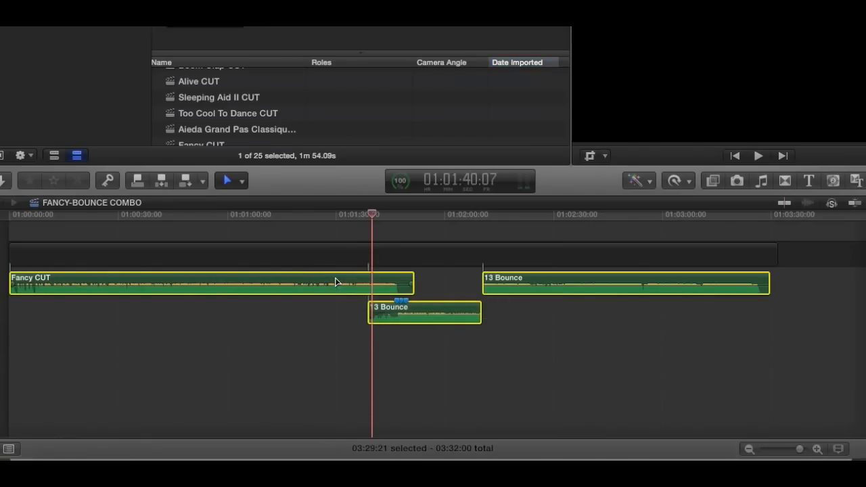
pyautogui.hotkey('alt', 'g')
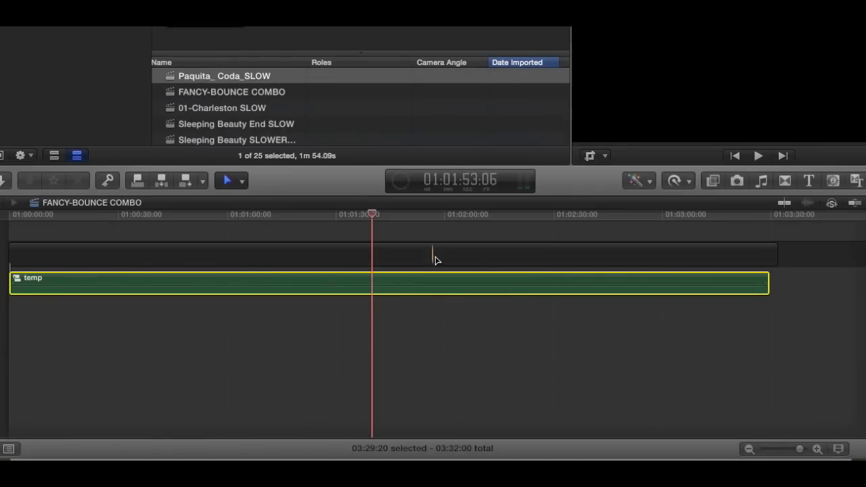
pyautogui.click(458, 217)
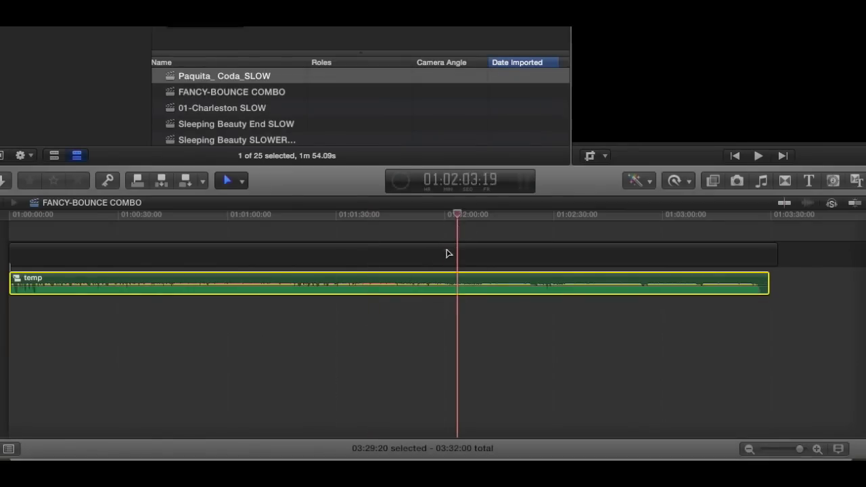
# Open the temp compound clip to inspect its contents, return to the FANCY-BOUNCE COMBO project, and undo the compound clip.
pyautogui.doubleClick(454, 283)
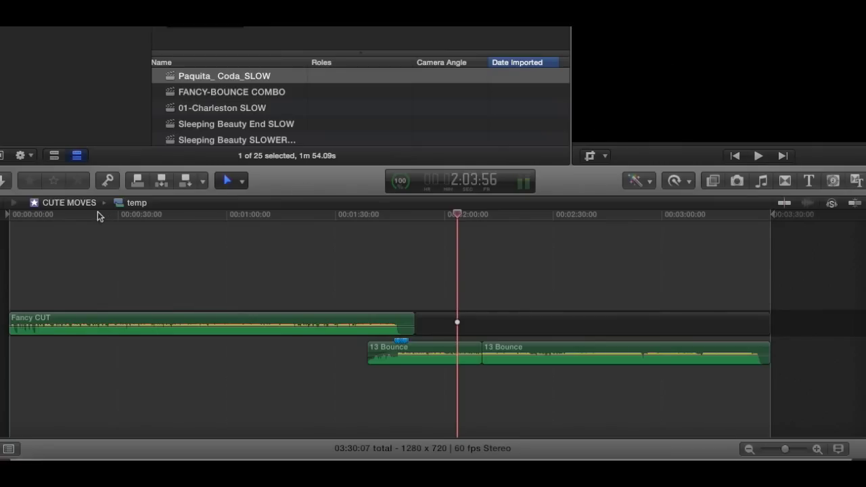
pyautogui.click(2, 202)
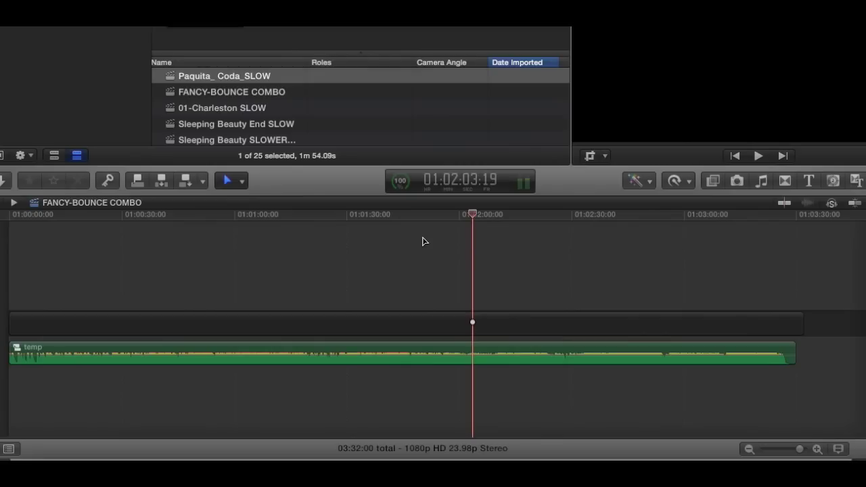
pyautogui.press('super+z')
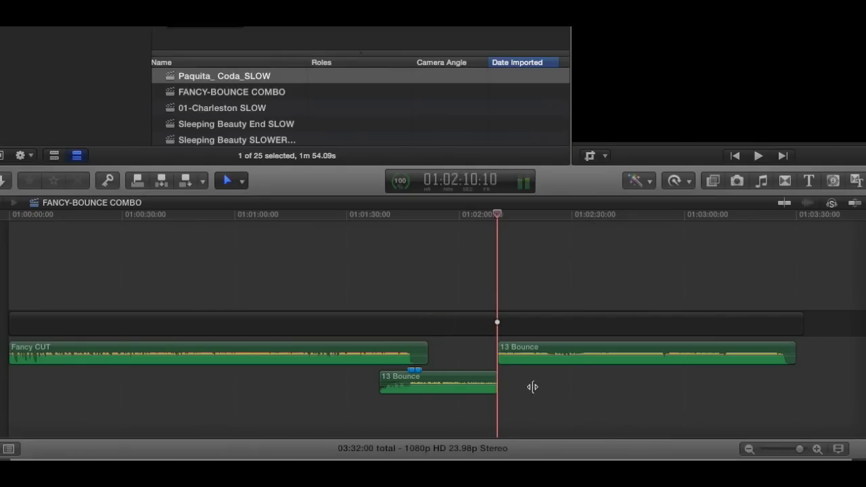
# Select Fancy CUT and both 13 Bounce clips and expand their audio.
pyautogui.moveTo(546, 398); pyautogui.dragTo(380, 351)
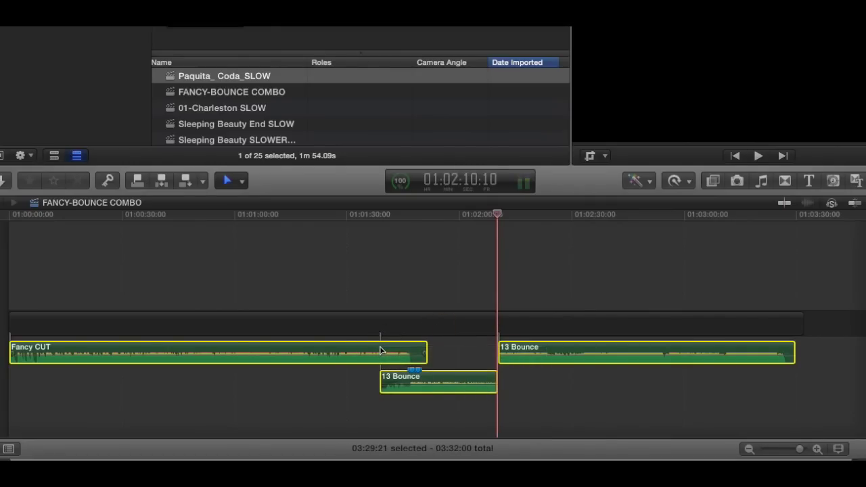
pyautogui.hotkey('ctrl', 's')
pyautogui.click(425, 347)
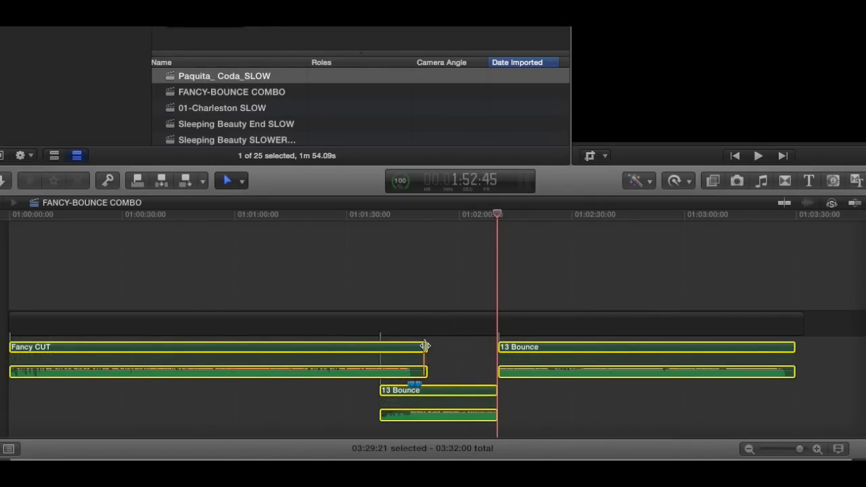
# Trim only the video portions: Fancy CUT's end back to about 01:01:39 and both 13 Bounce starts inward by about 3 seconds.
pyautogui.moveTo(424, 346); pyautogui.dragTo(380, 349)
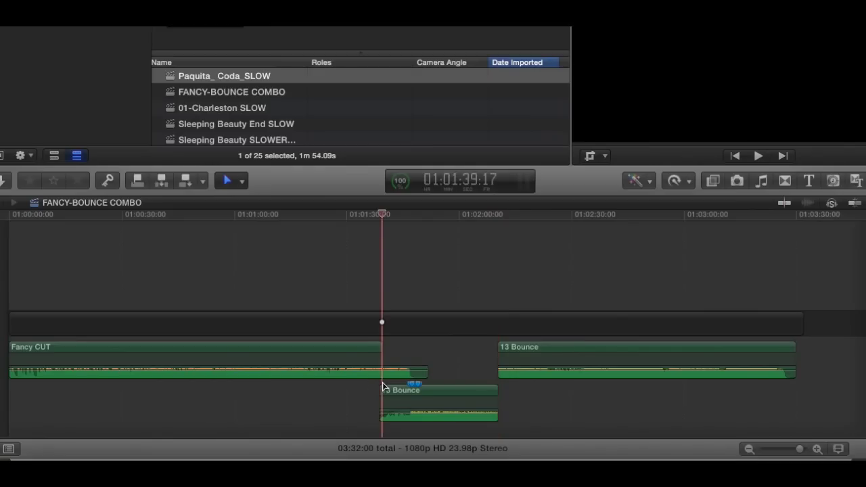
pyautogui.moveTo(383, 387); pyautogui.dragTo(393, 390)
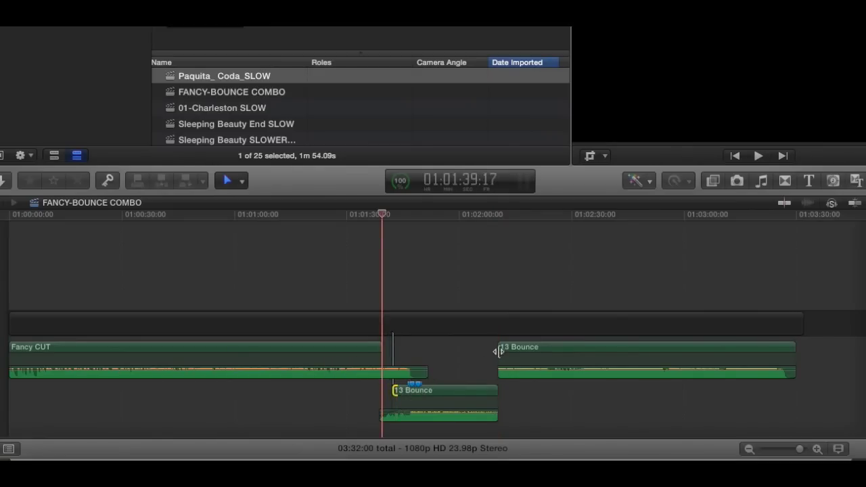
pyautogui.moveTo(498, 351); pyautogui.dragTo(509, 348)
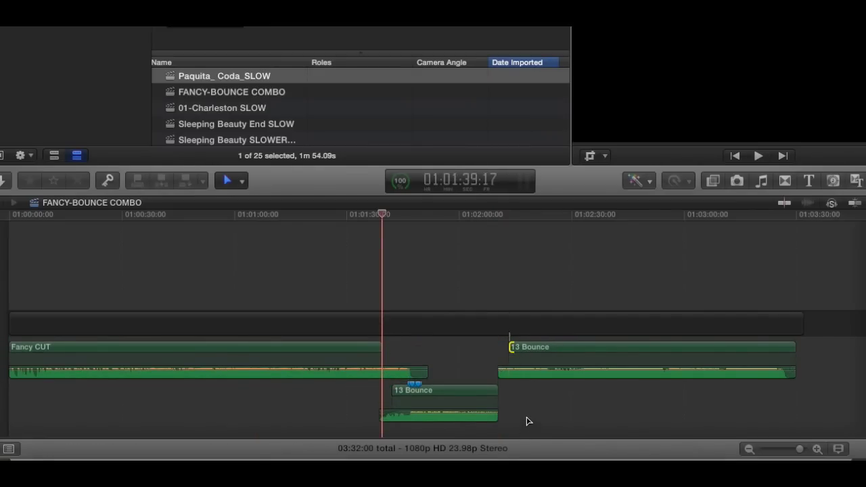
# Select Fancy CUT and both 13 Bounce clips and turn them into one connected storyline.
pyautogui.moveTo(529, 421); pyautogui.dragTo(352, 346)
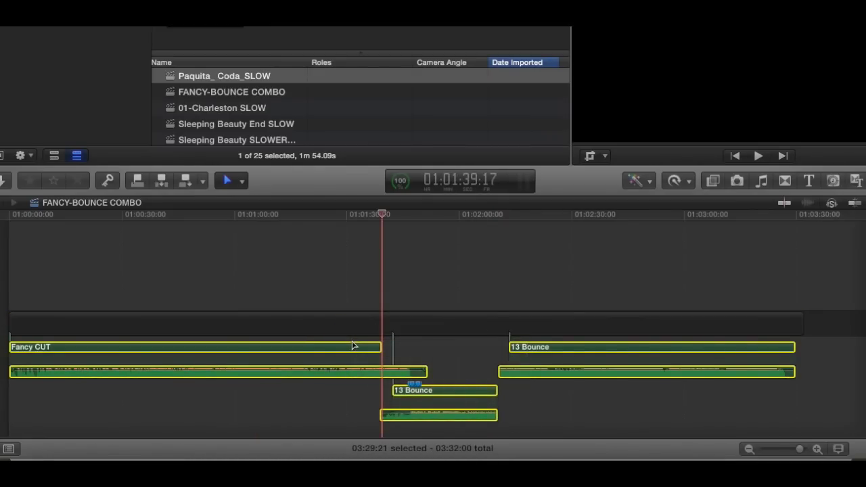
pyautogui.press('alt+super+Down')
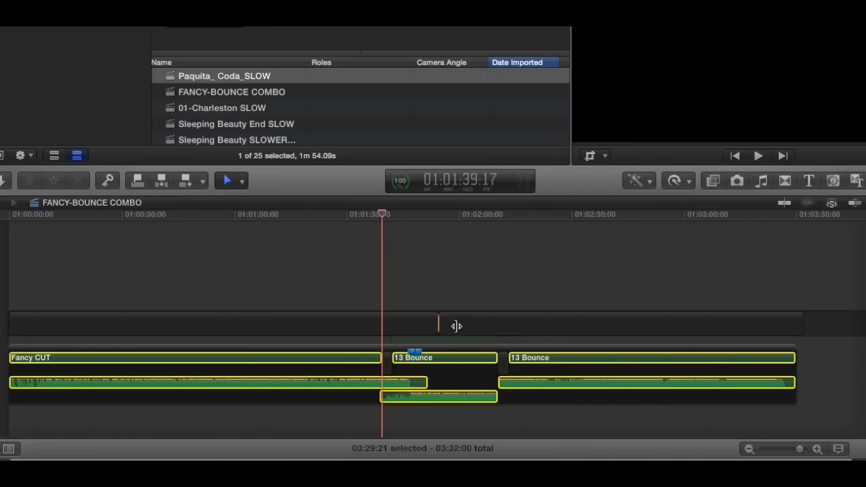
# Isolate a 09:10 gap segment above the middle 13 Bounce, select it with that clip, and nudge both later and back earlier.
pyautogui.moveTo(458, 320); pyautogui.dragTo(446, 321)
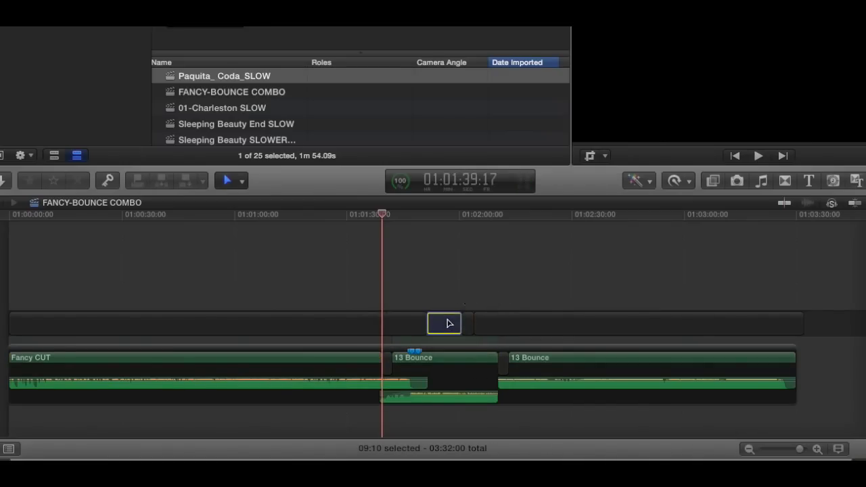
pyautogui.click(257, 350)
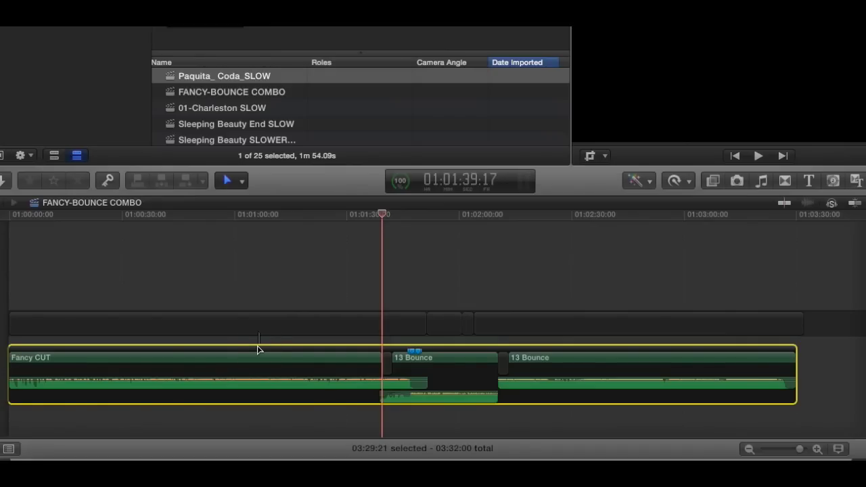
pyautogui.click(440, 329)
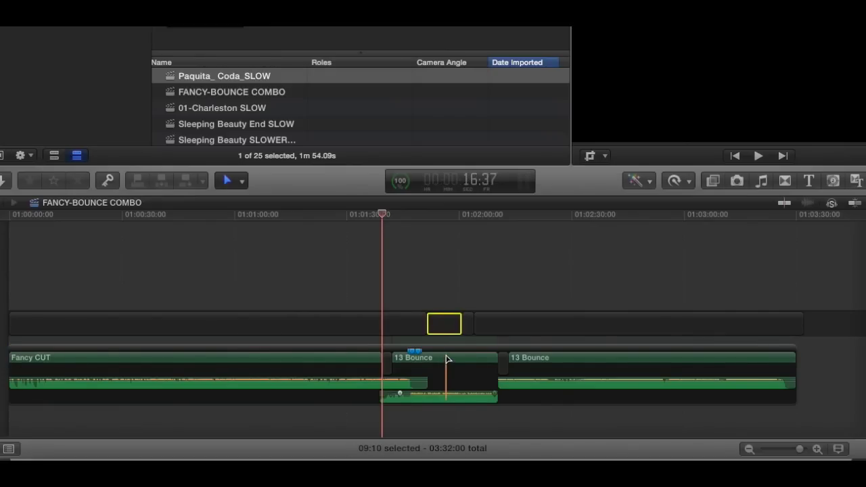
pyautogui.click(447, 358)
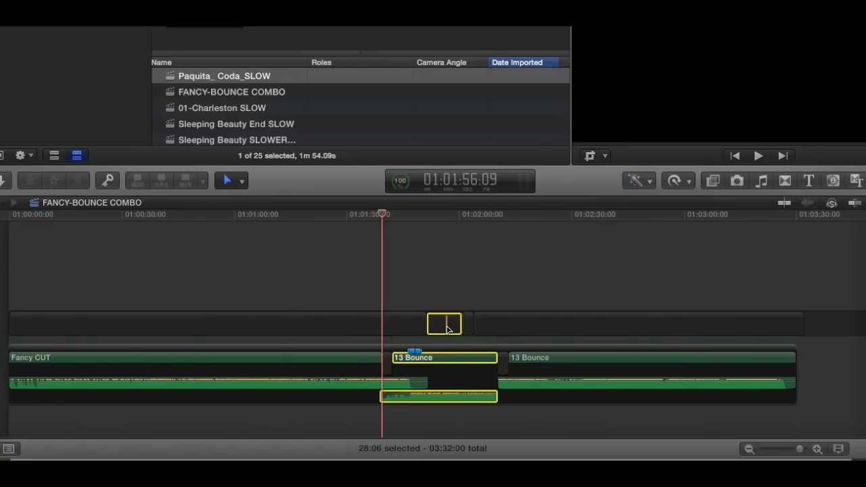
pyautogui.press('.')
pyautogui.press('.')
pyautogui.press('.')
pyautogui.press('.')
pyautogui.press('.')
pyautogui.press('.')
pyautogui.press('.')
pyautogui.press('.')
pyautogui.press('.')
pyautogui.press('.')
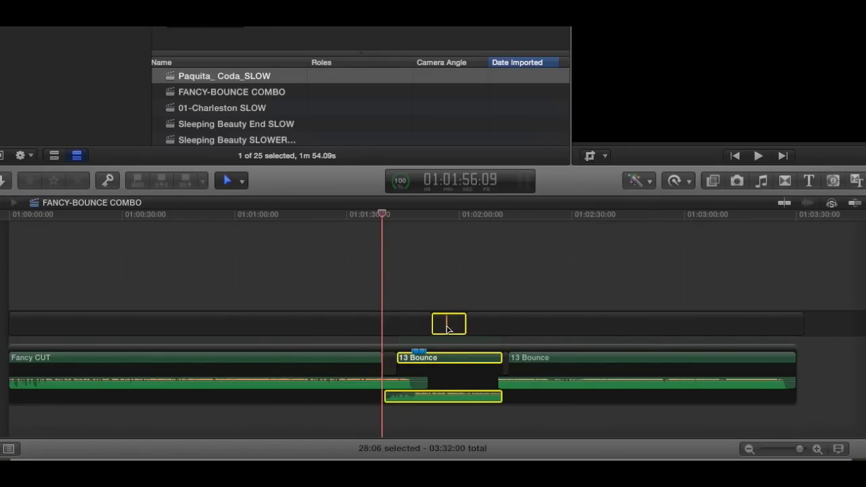
pyautogui.hotkey('shift', ',')
pyautogui.hotkey('shift', ',')
pyautogui.hotkey('shift', ',')
pyautogui.hotkey('shift', ',')
pyautogui.hotkey('shift', ',')
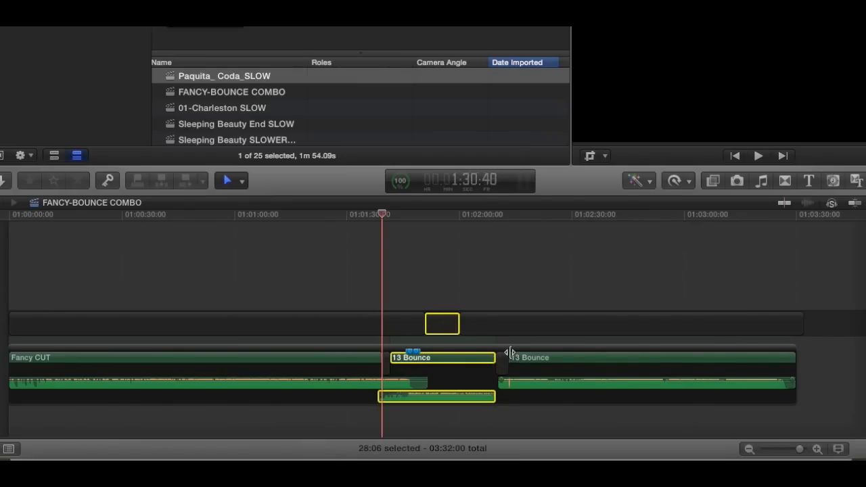
# Trim the middle 13 Bounce's video end back by about 9 seconds, and nudge the clip later together with the short gap segment.
pyautogui.click(494, 355)
pyautogui.moveTo(494, 354); pyautogui.dragTo(458, 356)
pyautogui.click(441, 358)
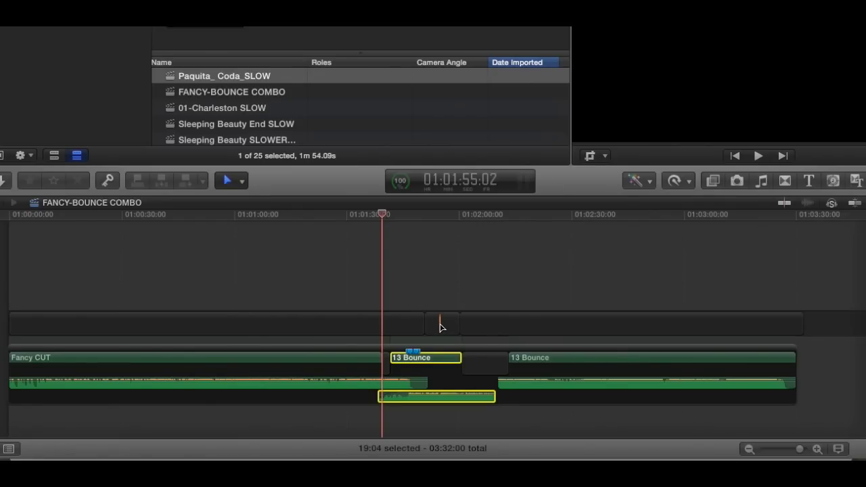
pyautogui.click(439, 327)
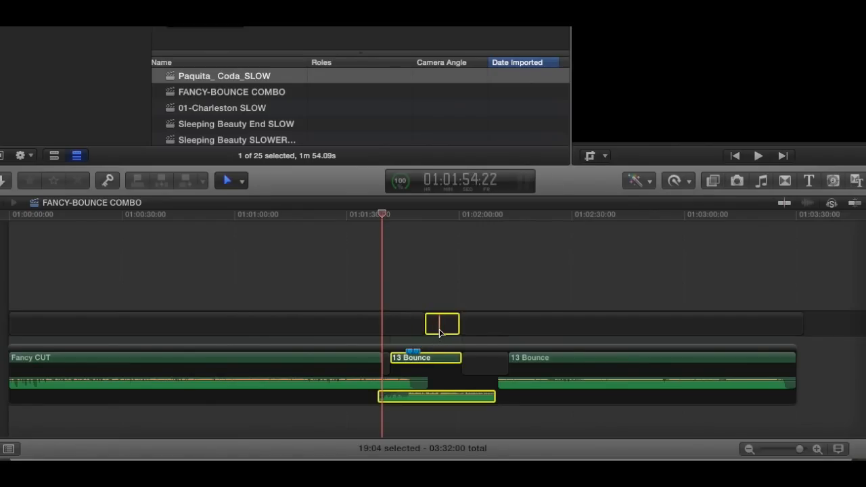
pyautogui.hotkey('shift', '.')
pyautogui.hotkey('shift', '.')
pyautogui.hotkey('shift', '.')
pyautogui.hotkey('shift', '.')
pyautogui.hotkey('shift', '.')
pyautogui.hotkey('shift', '.')
pyautogui.hotkey('shift', '.')
pyautogui.hotkey('shift', '.')
pyautogui.hotkey('shift', '.')
pyautogui.hotkey('shift', '.')
pyautogui.hotkey('shift', '.')
pyautogui.hotkey('shift', '.')
pyautogui.hotkey('shift', '.')
pyautogui.hotkey('shift', '.')
pyautogui.hotkey('shift', '.')
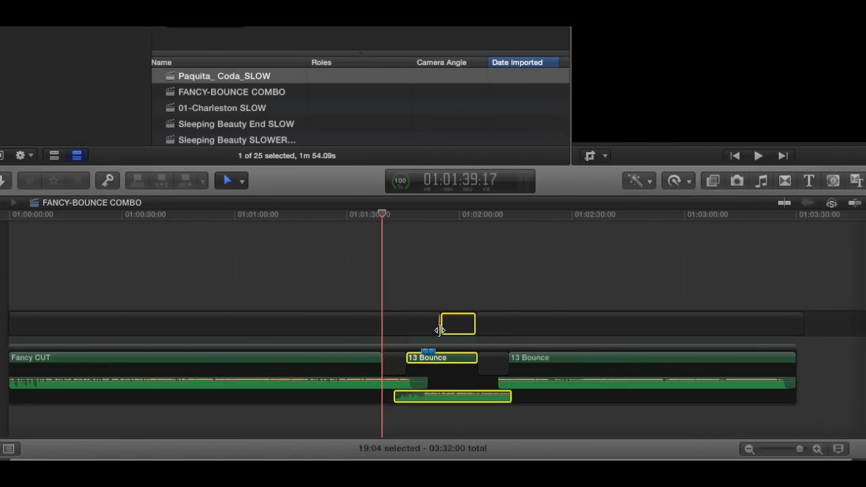
# Undo the nudges, the video trim and the gap changes around the middle 13 Bounce.
pyautogui.press('super+z')
pyautogui.press('super+z')
pyautogui.press('super+z')
pyautogui.press('super+z')
pyautogui.press('super+z')
pyautogui.press('super+z')
pyautogui.press('super+z')
pyautogui.press('super+z')
pyautogui.press('super+z')
pyautogui.press('super+z')
pyautogui.press('super+z')
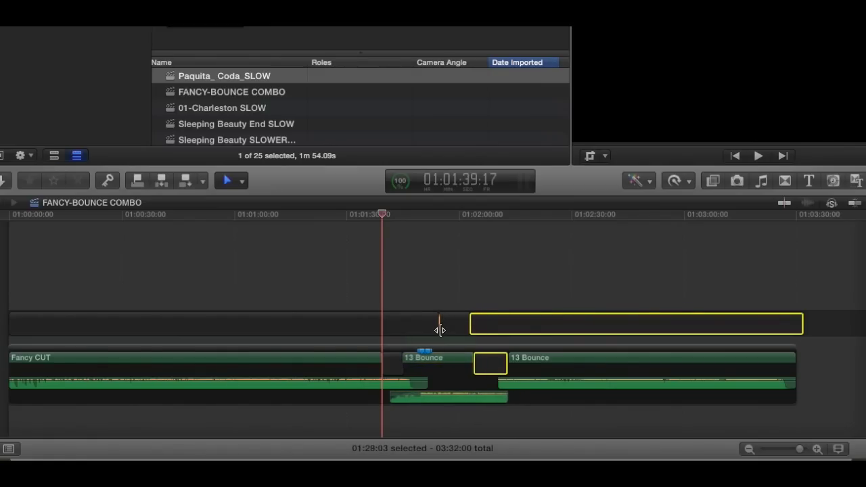
pyautogui.press('super+z')
pyautogui.press('super+z')
pyautogui.press('super+z')
pyautogui.press('super+z')
pyautogui.press('super+z')
pyautogui.press('super+z')
pyautogui.press('super+z')
pyautogui.press('super+z')
pyautogui.press('super+z')
pyautogui.press('super+z')
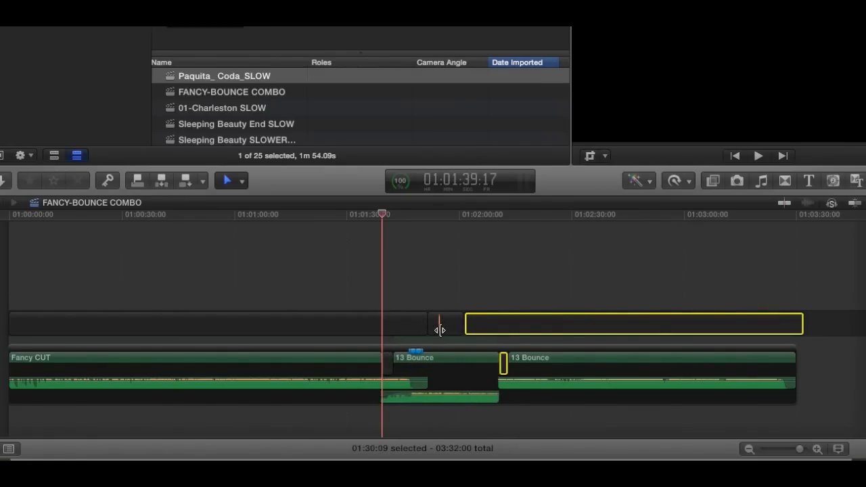
pyautogui.press(',')
pyautogui.press(',')
pyautogui.press(',')
pyautogui.press('super+z')
pyautogui.press('super+z')
pyautogui.press('super+z')
pyautogui.press('super+z')
pyautogui.press('super+z')
pyautogui.press('super+z')
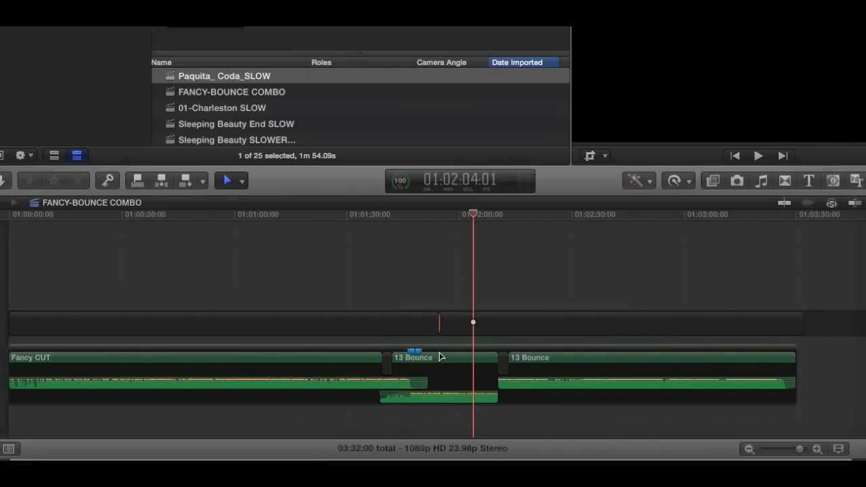
# Connect two Fancy CUT excerpts, 07:14 and 06:15 long, below the storyline and slide them to about 01:01:39 and 01:02:09.
pyautogui.scroll(-1, 442, 355)
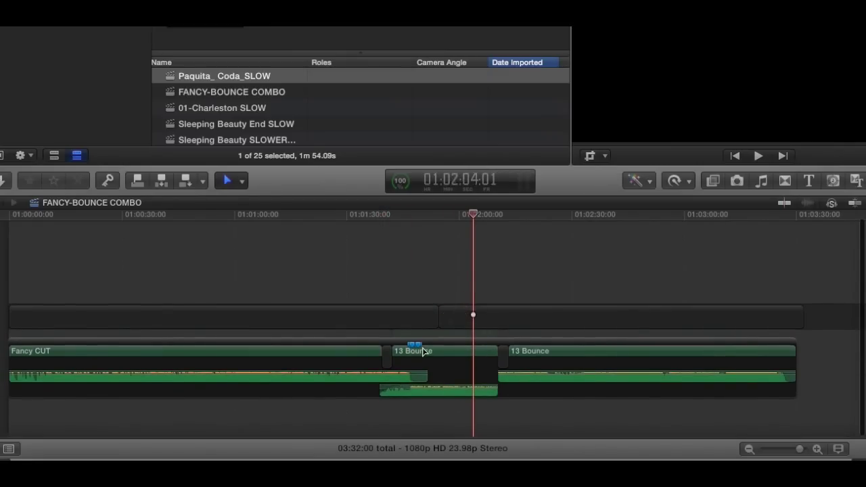
pyautogui.moveTo(423, 352); pyautogui.dragTo(425, 355)
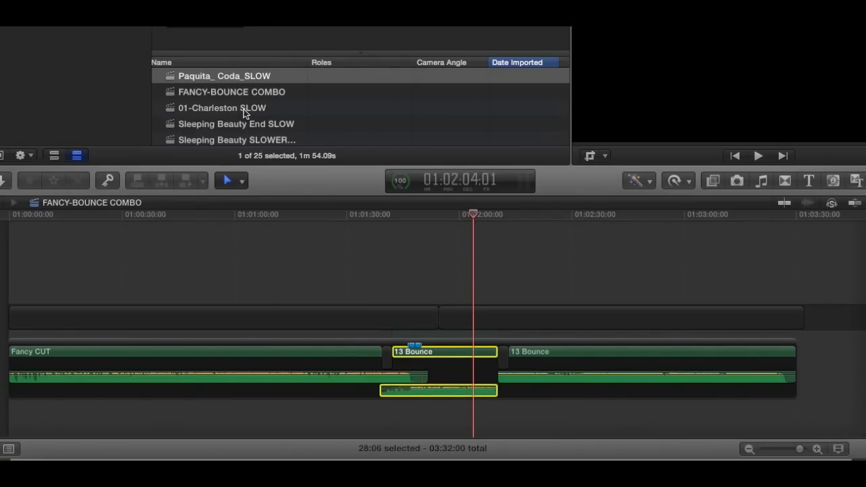
pyautogui.hotkey('shift', 'f')
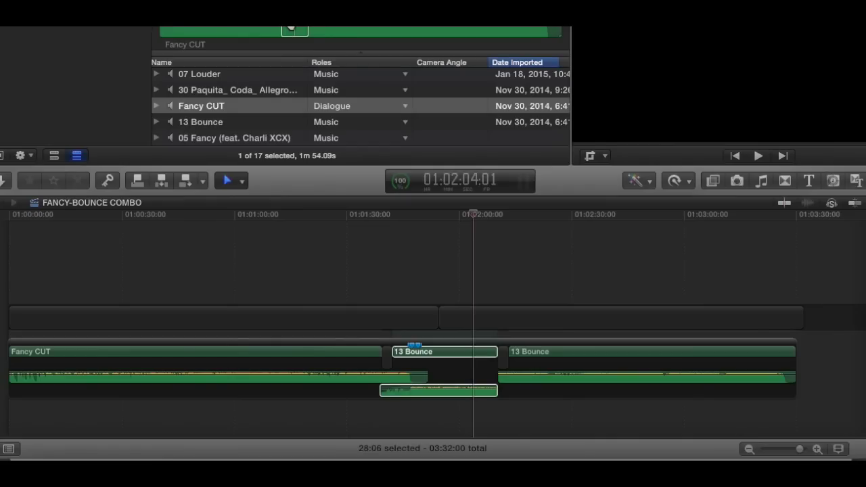
pyautogui.press('q')
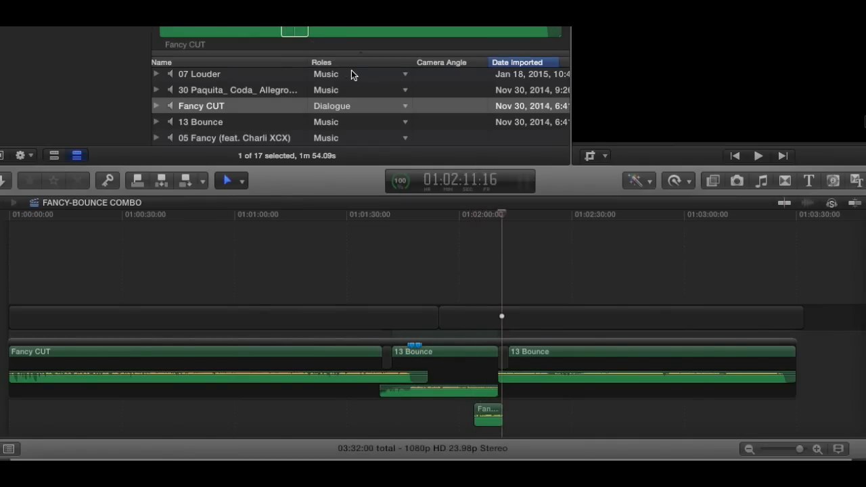
pyautogui.moveTo(369, 30); pyautogui.dragTo(394, 30)
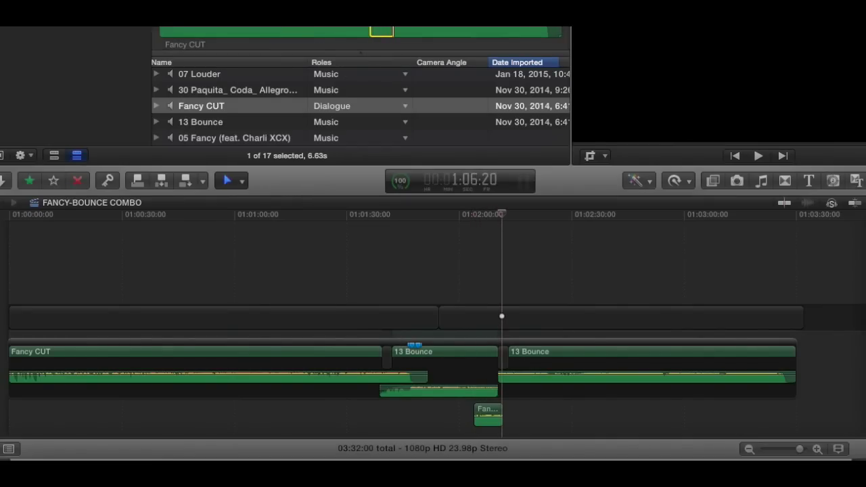
pyautogui.press('q')
pyautogui.moveTo(486, 412); pyautogui.dragTo(403, 412)
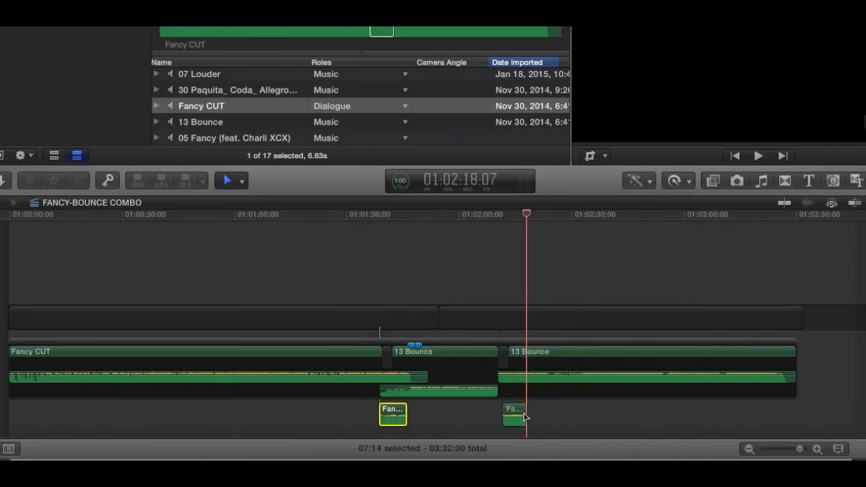
pyautogui.moveTo(518, 411); pyautogui.dragTo(509, 414)
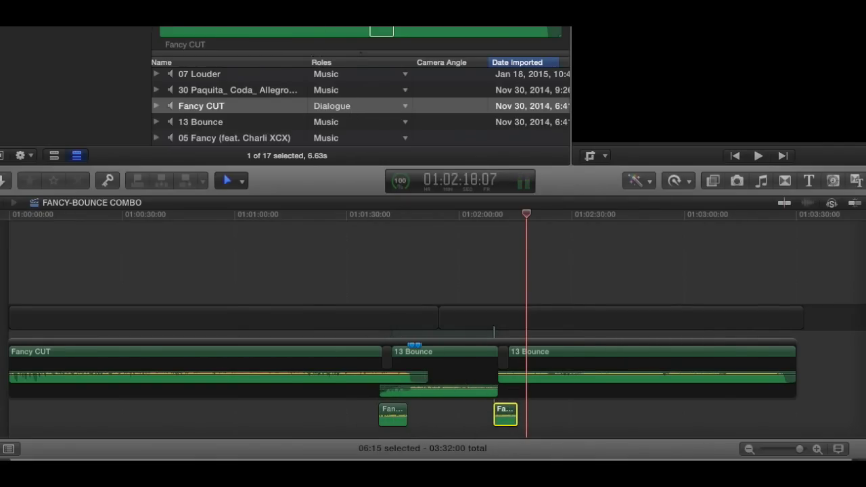
# Connect a 14.75-second range of Fancy CUT ending at 01:01:43:02 and extend its end by about 5 seconds.
pyautogui.moveTo(269, 32); pyautogui.dragTo(217, 31)
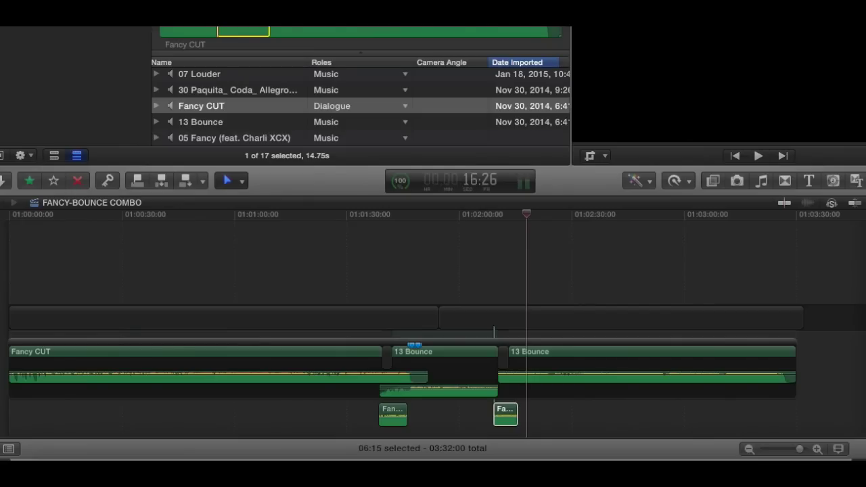
pyautogui.click(293, 215)
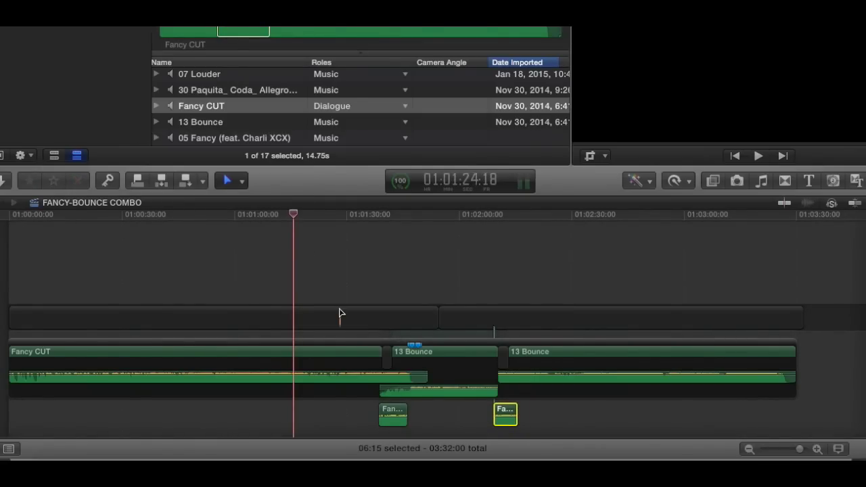
pyautogui.click(395, 313)
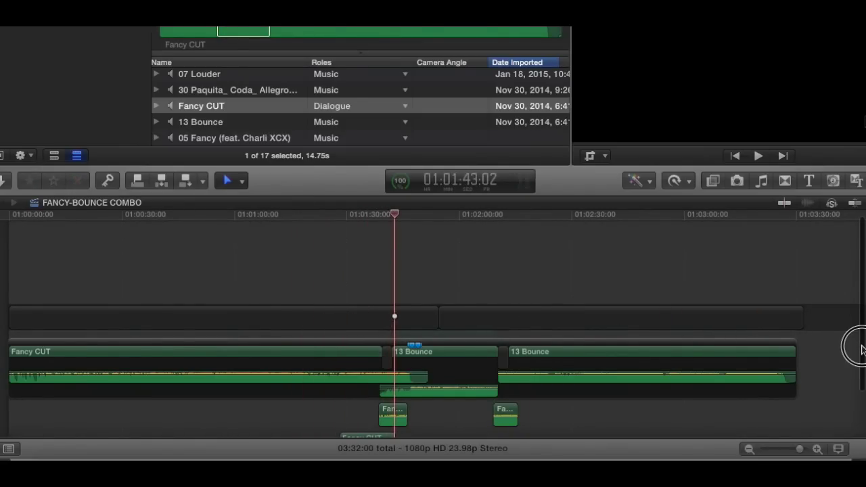
pyautogui.moveTo(862, 349); pyautogui.dragTo(860, 387)
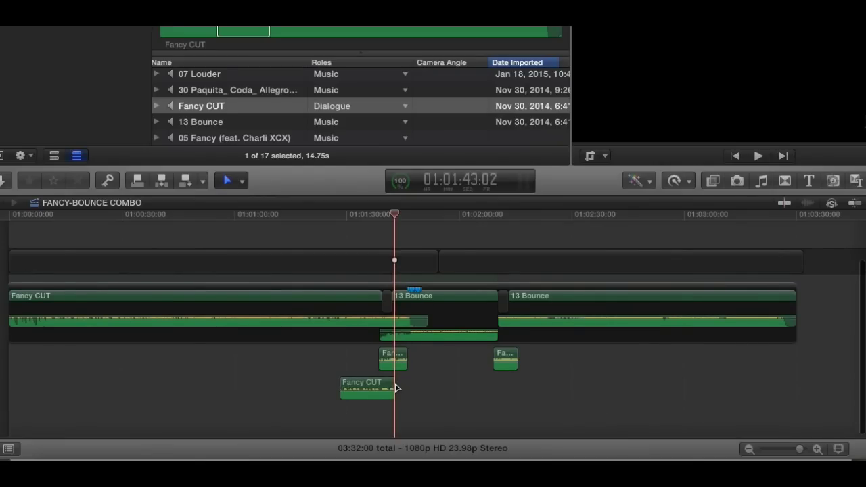
pyautogui.click(396, 387)
pyautogui.moveTo(396, 387)
pyautogui.mouseDown()
pyautogui.moveTo(415, 387)
pyautogui.moveTo(406, 390)
pyautogui.mouseUp()
pyautogui.click(413, 395)
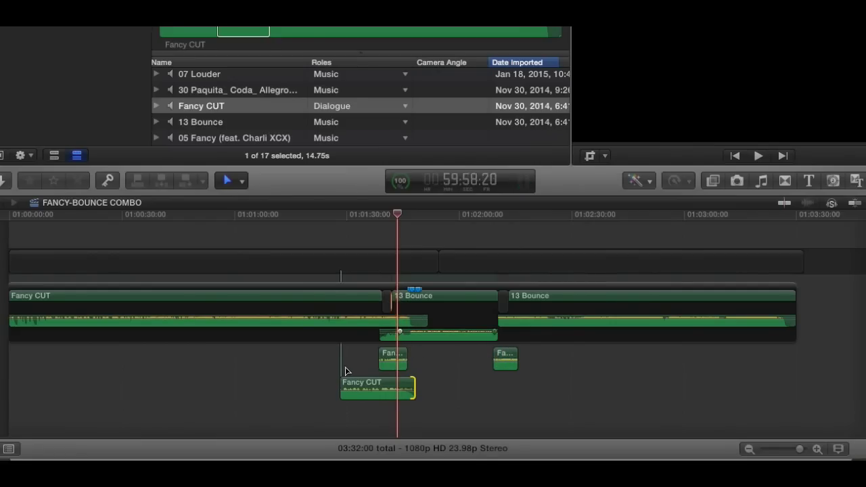
# Select the three connected Fancy CUT excerpts below the storyline and expand their audio.
pyautogui.moveTo(348, 353); pyautogui.dragTo(519, 392)
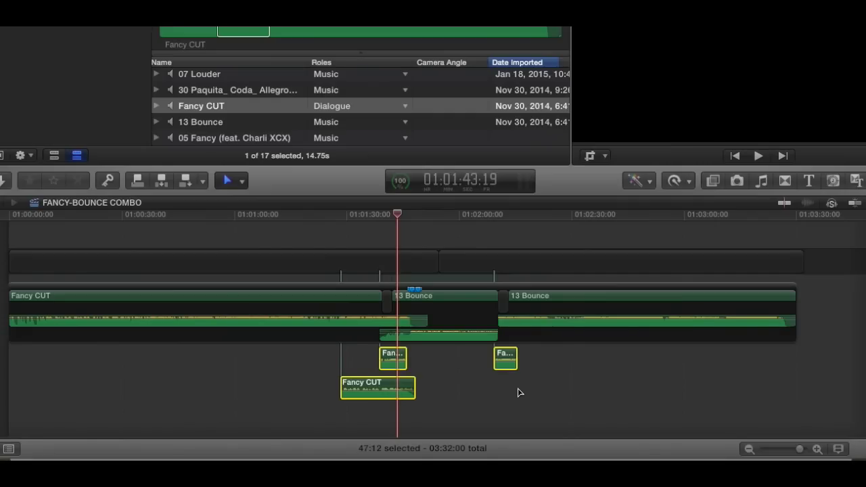
pyautogui.hotkey('ctrl', 's')
pyautogui.press('super+equal')
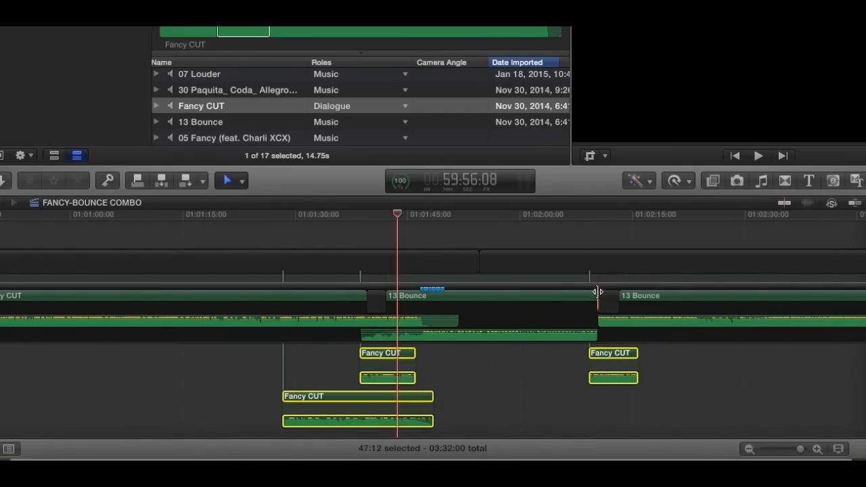
# Trim the middle 13 Bounce's video inward at both ends and the last 13 Bounce's video start inward by 04:06, leaving their audio untouched.
pyautogui.moveTo(598, 291); pyautogui.dragTo(653, 300)
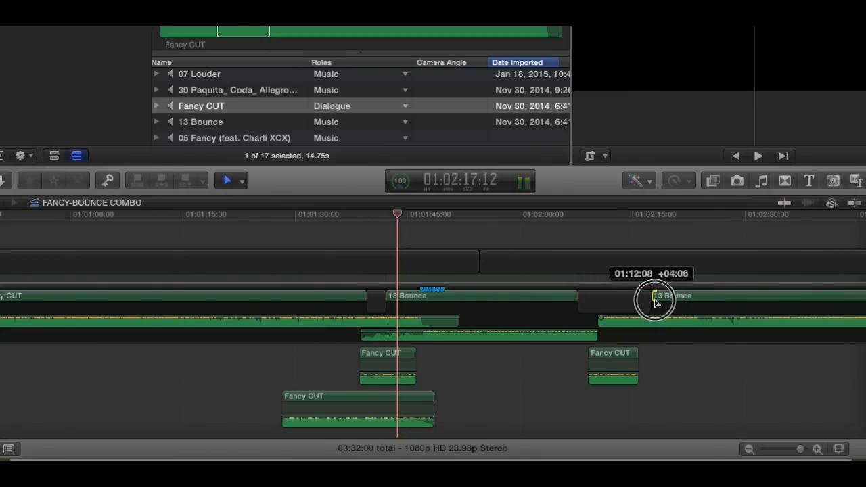
pyautogui.moveTo(397, 297); pyautogui.dragTo(428, 301)
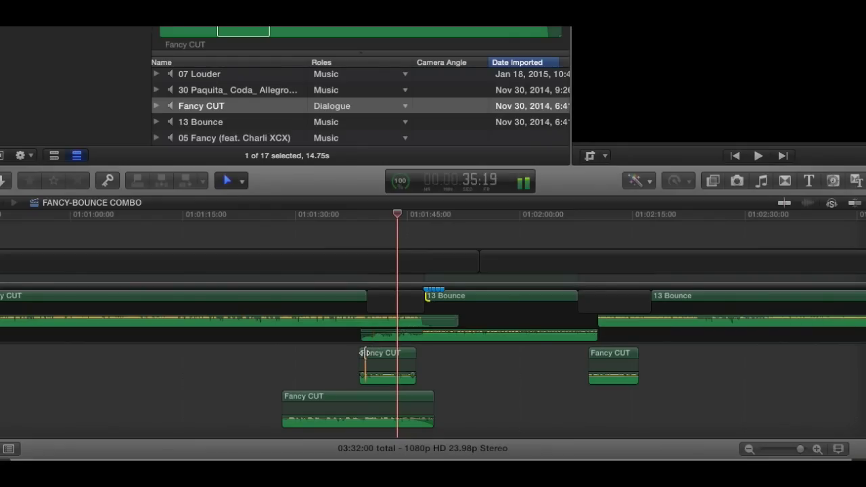
# Trim only video: the first short excerpt's start by about 5 seconds, the longer excerpt's ends by about 6, storyline Fancy CUT's end by about 7.5.
pyautogui.moveTo(363, 353); pyautogui.dragTo(402, 353)
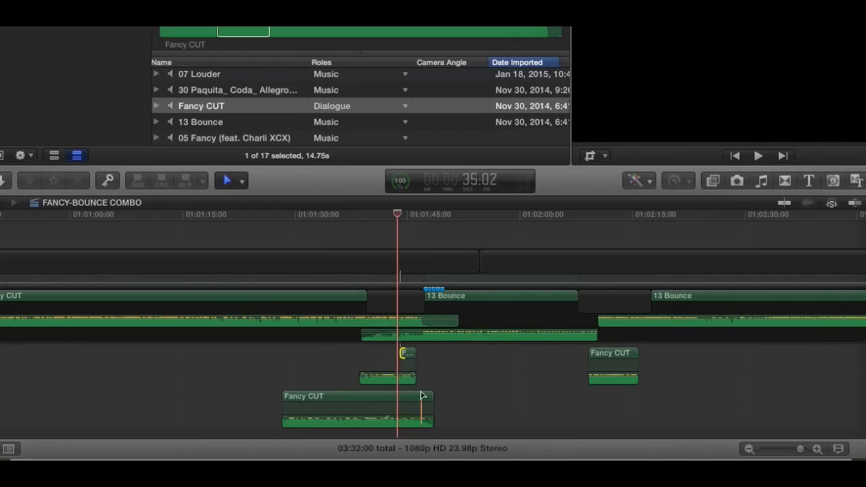
pyautogui.moveTo(433, 396); pyautogui.dragTo(389, 396)
pyautogui.moveTo(362, 301); pyautogui.dragTo(310, 302)
pyautogui.moveTo(284, 353); pyautogui.dragTo(332, 353)
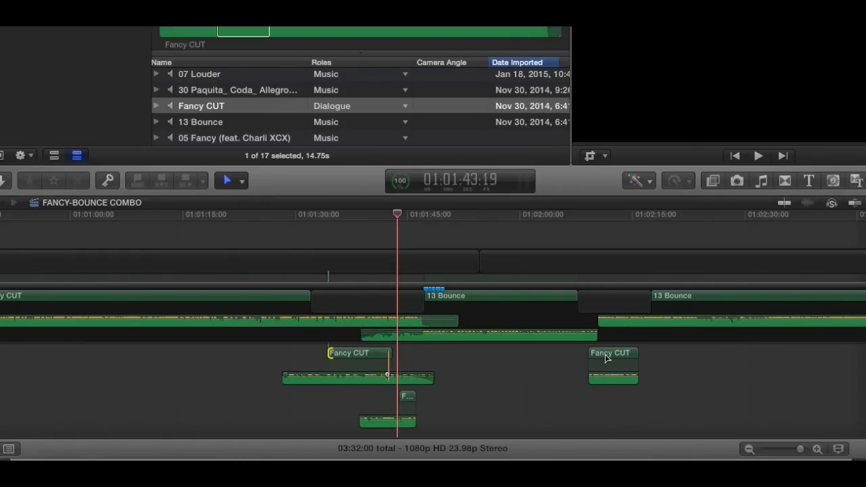
# Select the three connected Fancy CUT excerpts and move them up onto the storyline.
pyautogui.moveTo(674, 349); pyautogui.dragTo(405, 425)
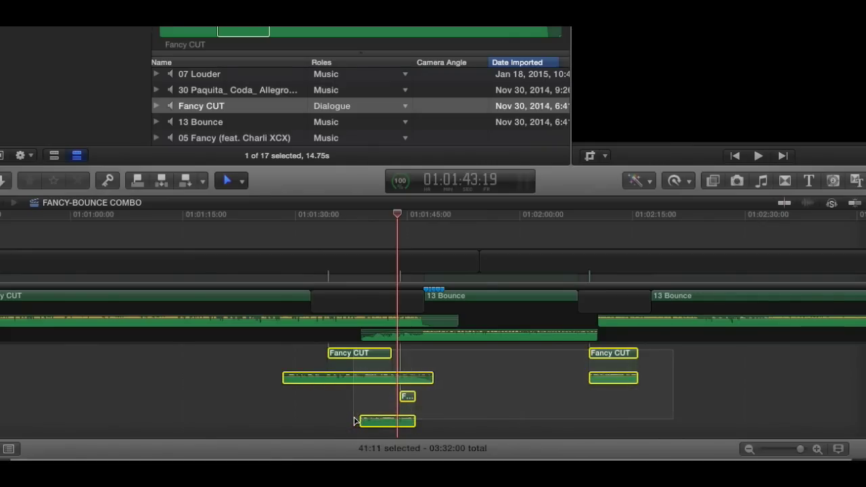
pyautogui.moveTo(350, 360); pyautogui.dragTo(351, 314)
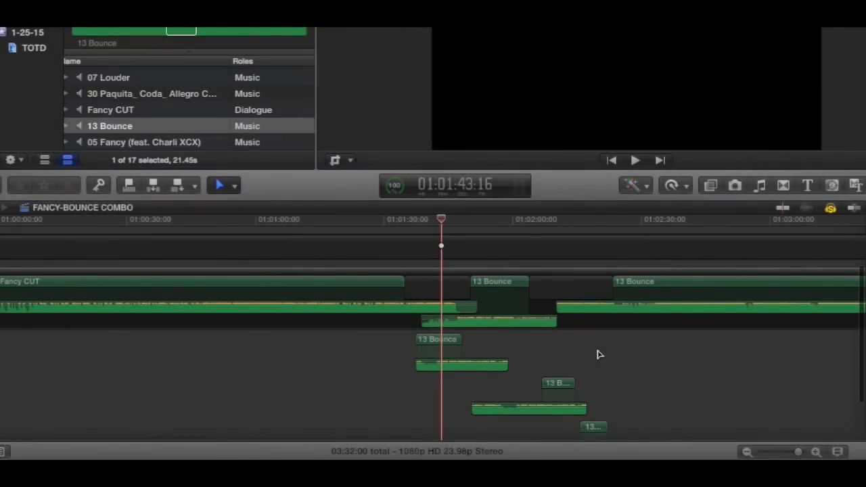
pyautogui.press('super+minus')
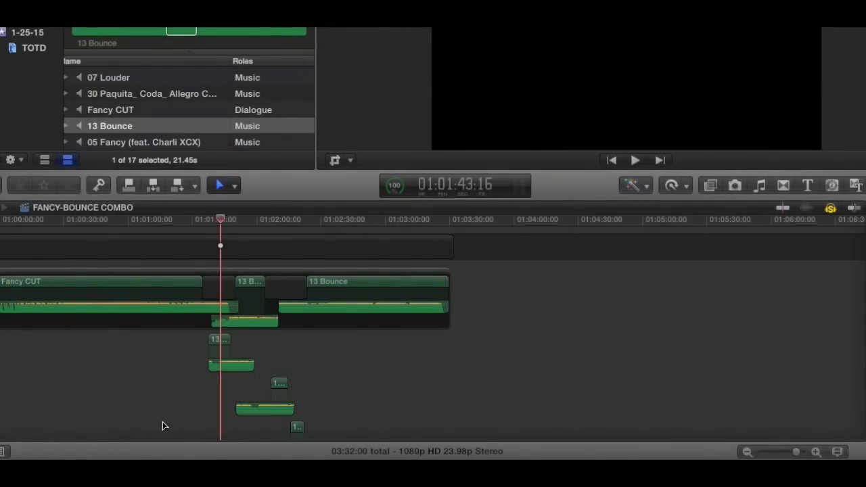
# Select the storyline clips and the three connected 13 Bounce excerpts without the two gap clips, and combine them into a single connected storyline.
pyautogui.moveTo(162, 423); pyautogui.dragTo(368, 304)
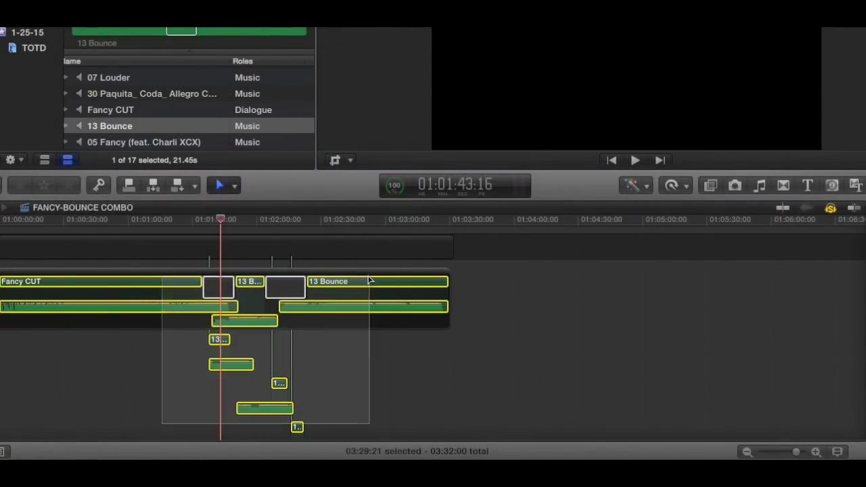
pyautogui.keyDown('super'); pyautogui.click(287, 287); pyautogui.keyUp('super')
pyautogui.keyDown('super'); pyautogui.click(212, 288); pyautogui.keyUp('super')
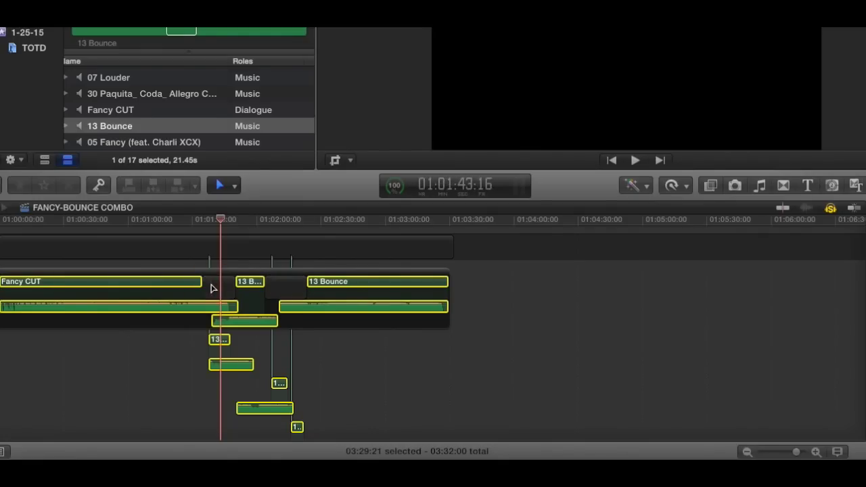
pyautogui.press('super+alt+Down')
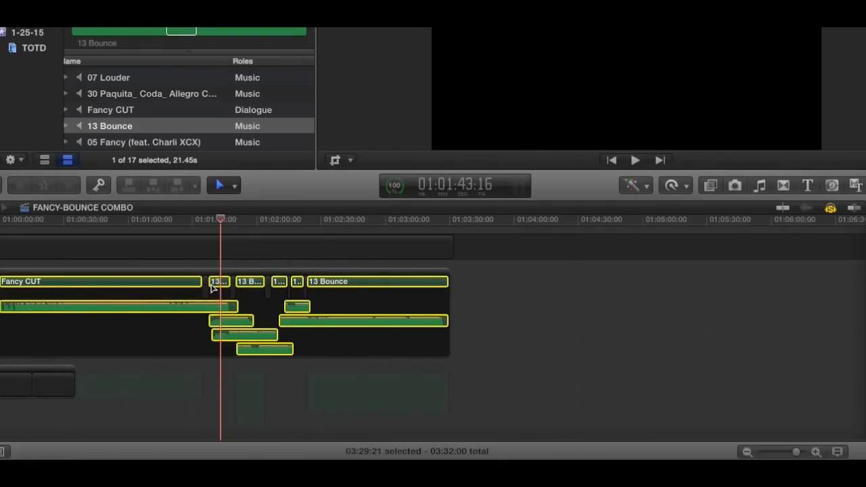
pyautogui.press('super+equal')
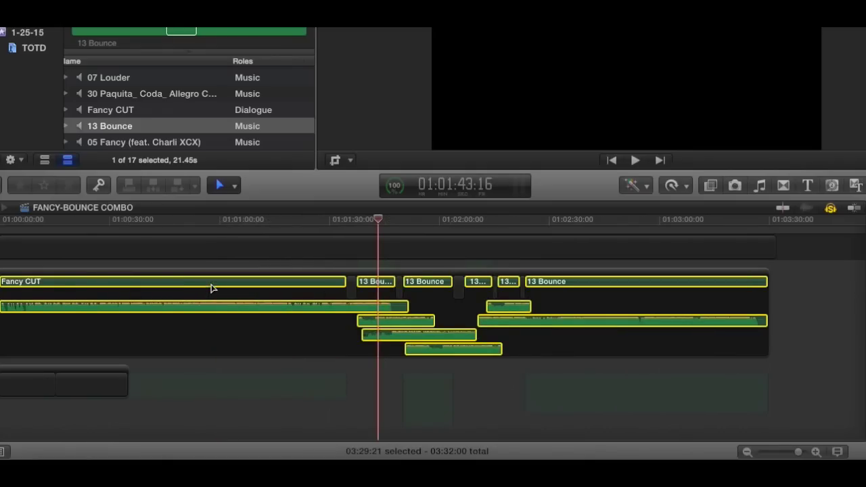
# Delete the leftover gap-only storyline below the combined storyline.
pyautogui.click(436, 390)
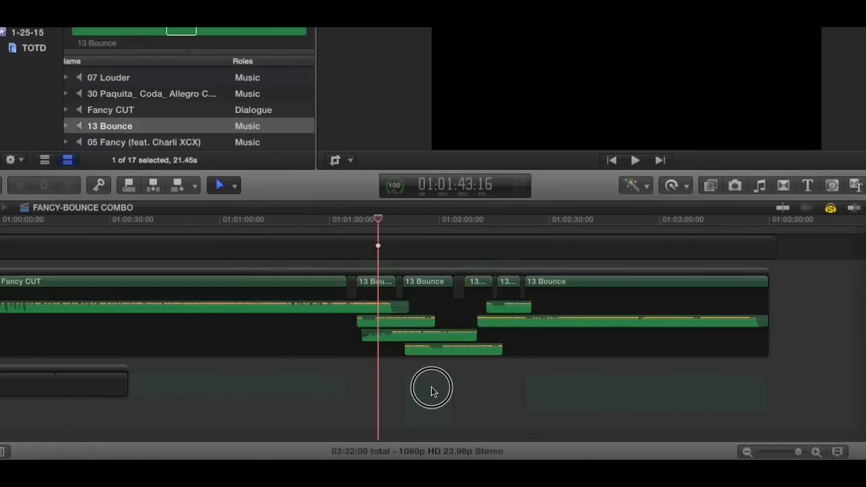
pyautogui.click(596, 386)
pyautogui.click(113, 371)
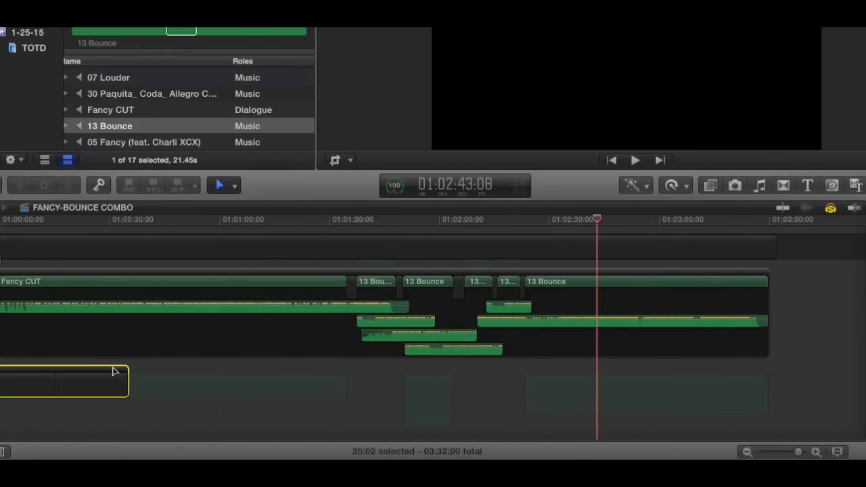
pyautogui.press('Delete')
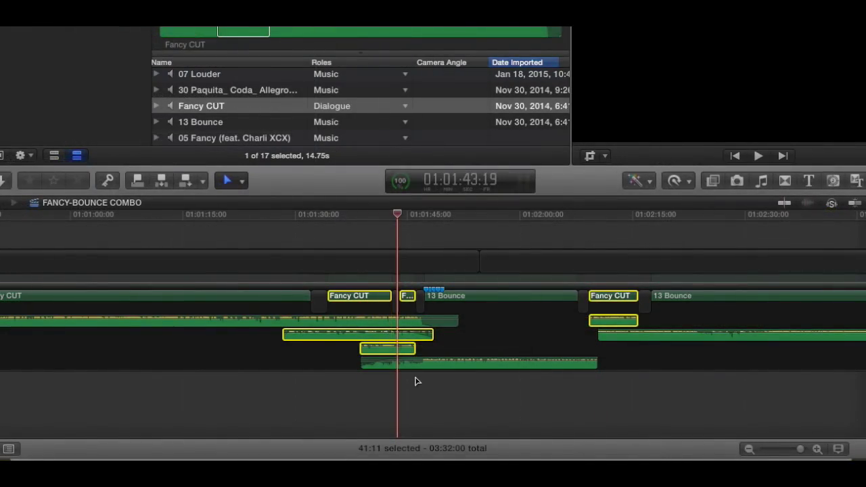
# Try slipping the content of the middle 13 Bounce clip in the storyline with the Trim tool.
pyautogui.hotkey('shift', 'z')
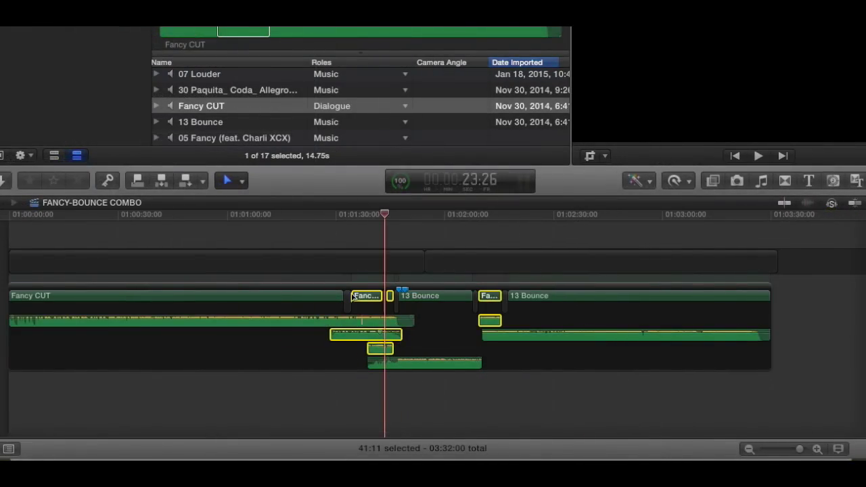
pyautogui.moveTo(298, 385); pyautogui.dragTo(511, 287)
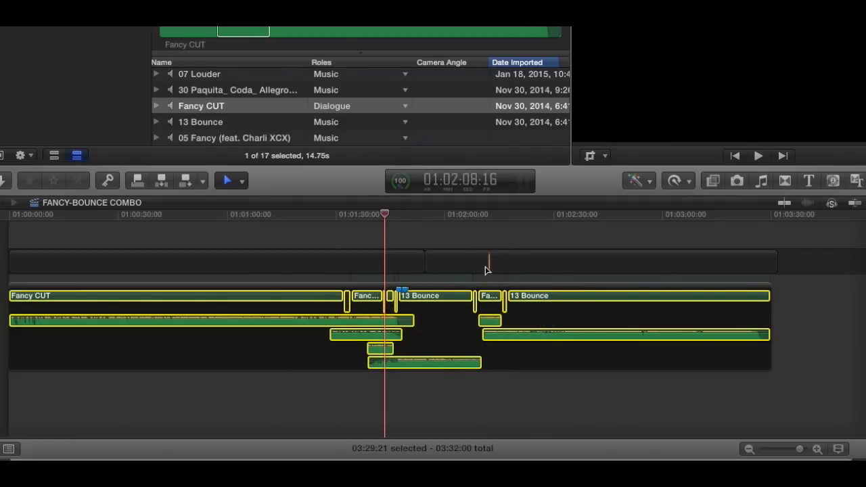
pyautogui.click(447, 285)
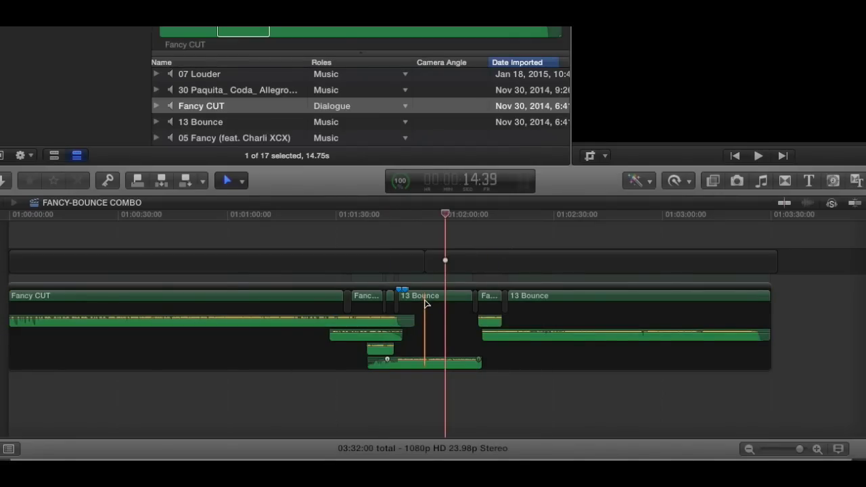
pyautogui.press('t')
pyautogui.moveTo(426, 297); pyautogui.dragTo(435, 294)
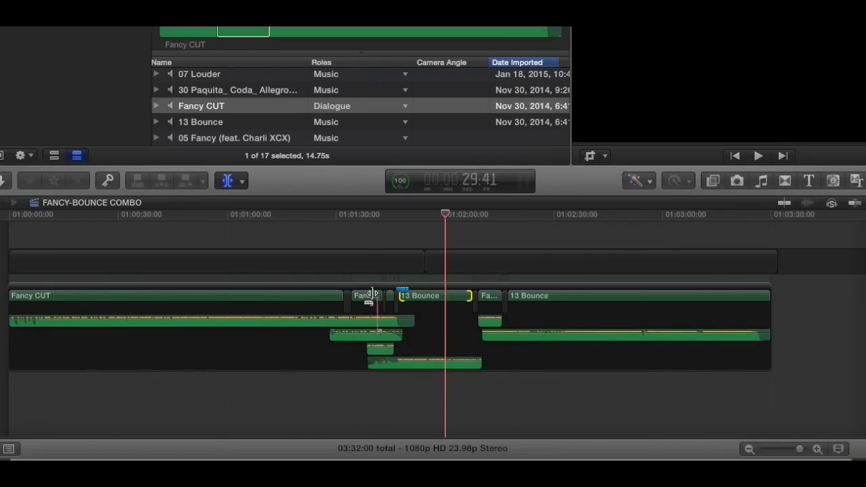
# Select every clip in the FANCY-BOUNCE COMBO storyline and collapse all clips.
pyautogui.moveTo(265, 399); pyautogui.dragTo(507, 311)
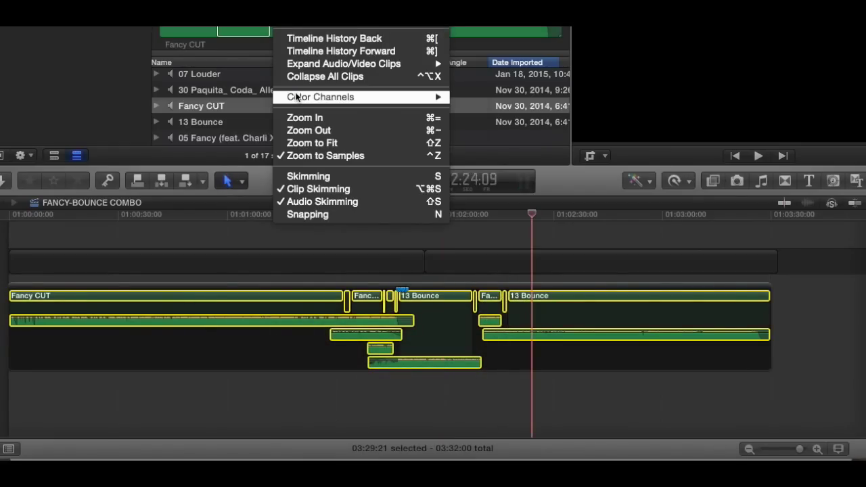
pyautogui.click(299, 77)
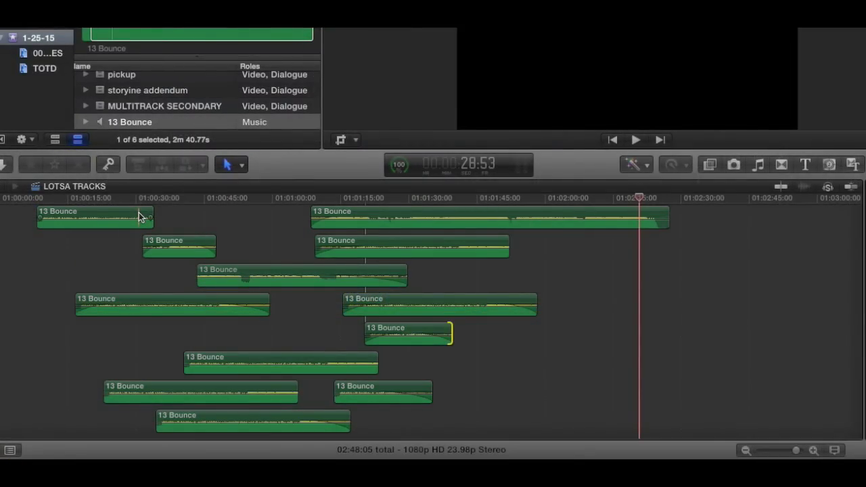
# In LOTSA TRACKS, expand the first 13 Bounce clip's audio, extend only its video end to a 34:02 duration, and collapse it.
pyautogui.click(140, 217)
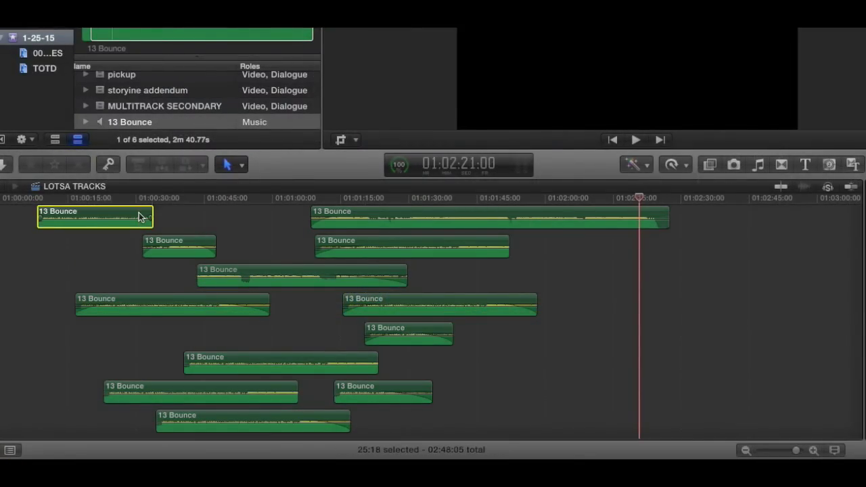
pyautogui.hotkey('ctrl', 's')
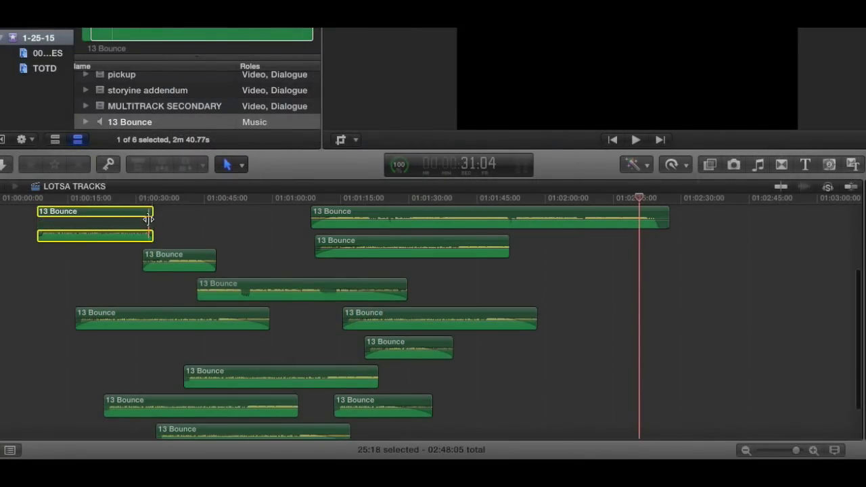
pyautogui.click(174, 219)
pyautogui.moveTo(150, 213); pyautogui.dragTo(189, 215)
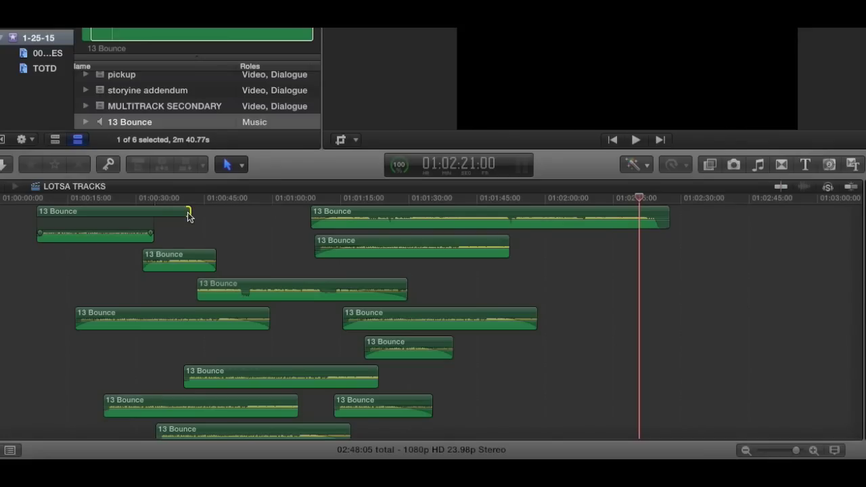
pyautogui.doubleClick(173, 215)
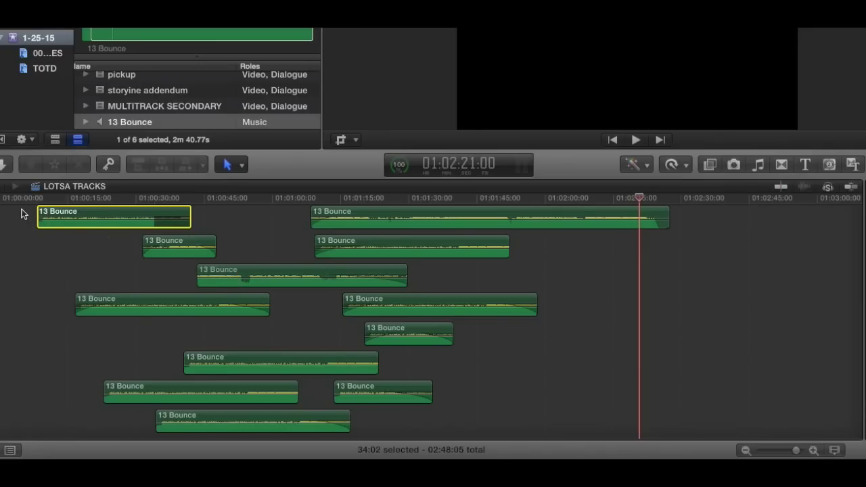
# Expand the audio of all 13 Bounce clips and trim the longest clip's video start inward, leaving its audio untouched.
pyautogui.moveTo(21, 214); pyautogui.dragTo(508, 424)
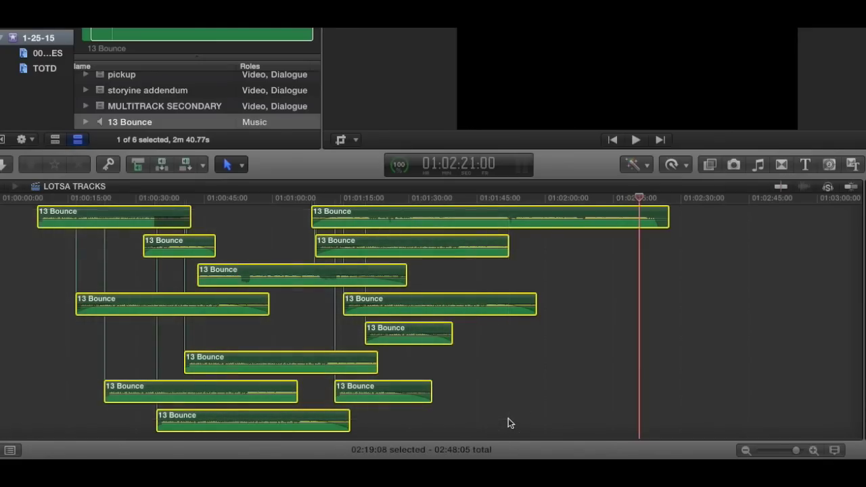
pyautogui.hotkey('ctrl', 's')
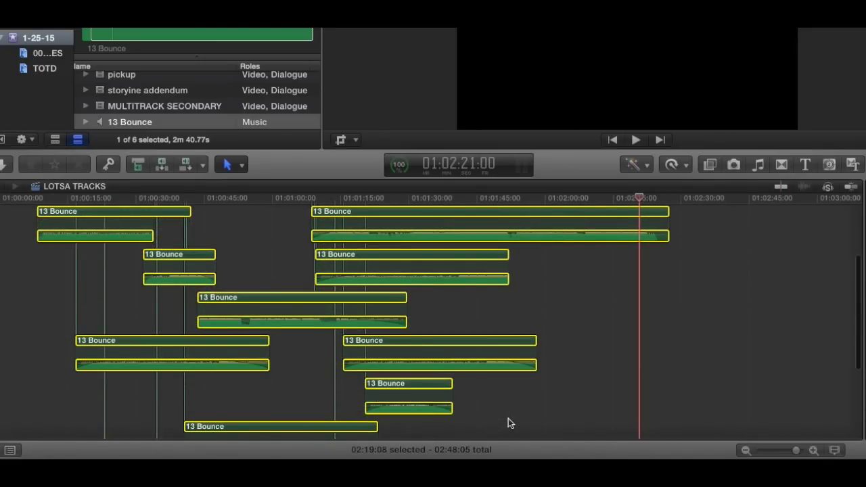
pyautogui.moveTo(313, 214); pyautogui.dragTo(429, 217)
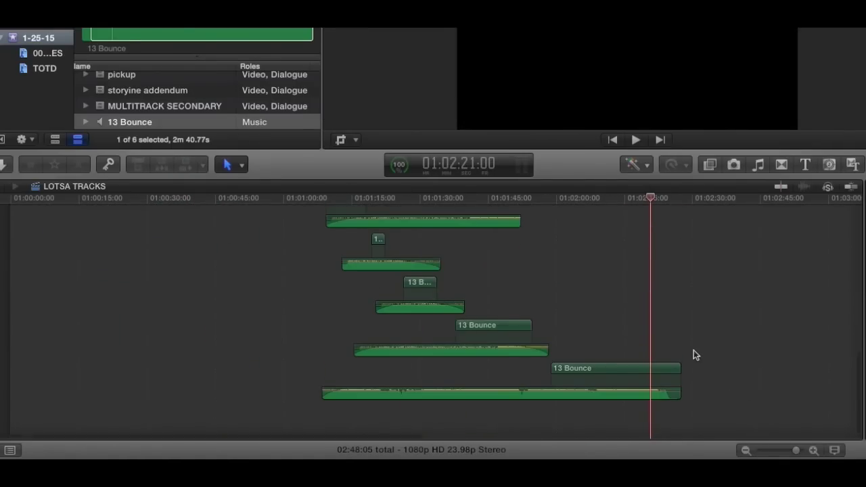
# Select all the trimmed 13 Bounce clips without the primary storyline's gap clip and group them into one connected storyline.
pyautogui.scroll(-10, 693, 350)
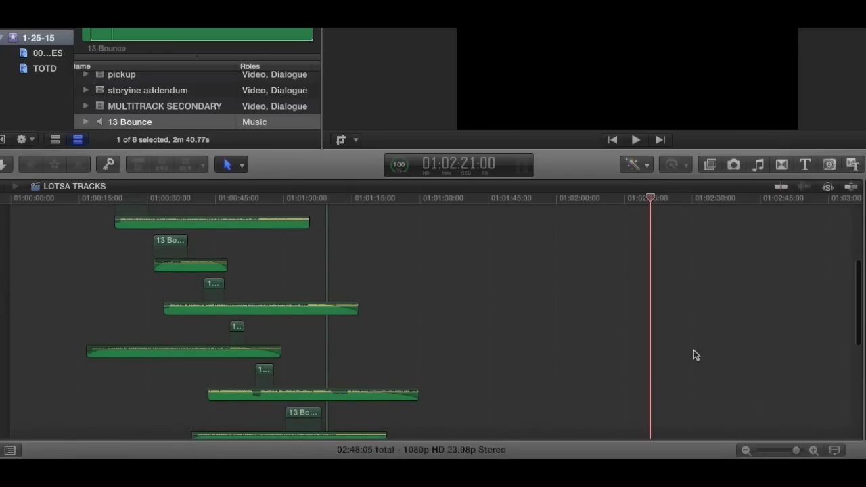
pyautogui.press('super+a')
pyautogui.scroll(8, 520, 329)
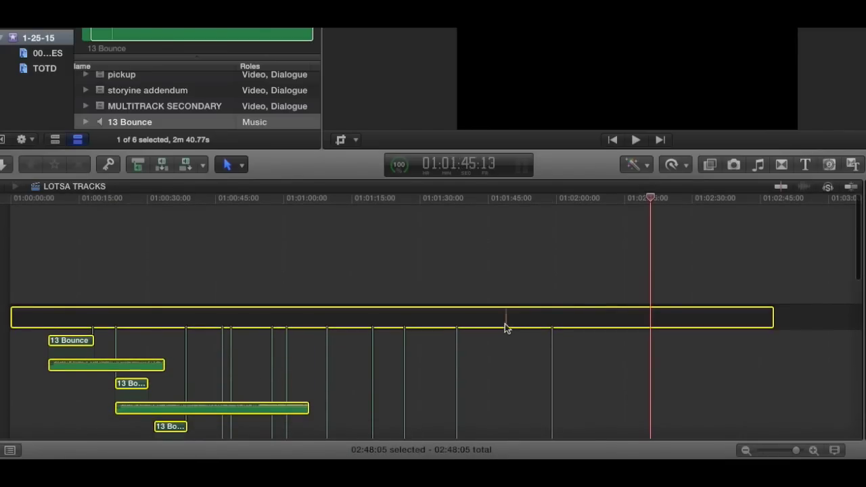
pyautogui.keyDown('super'); pyautogui.click(503, 323); pyautogui.keyUp('super')
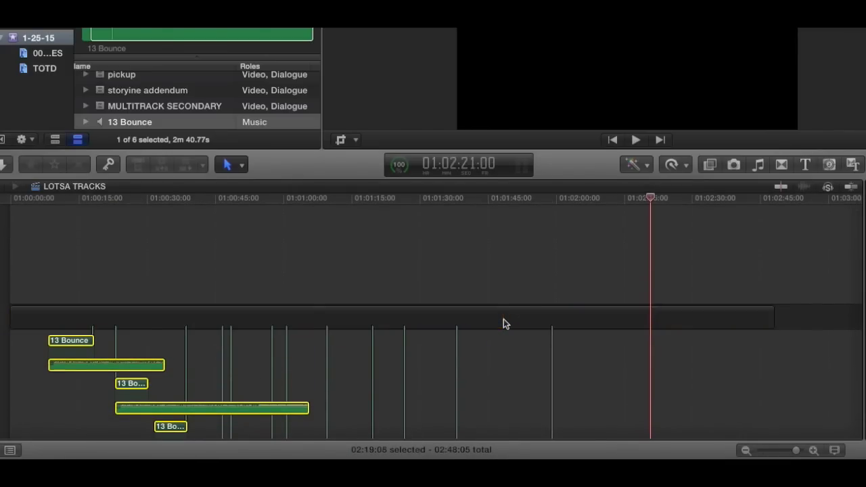
pyautogui.scroll(-3, 699, 377)
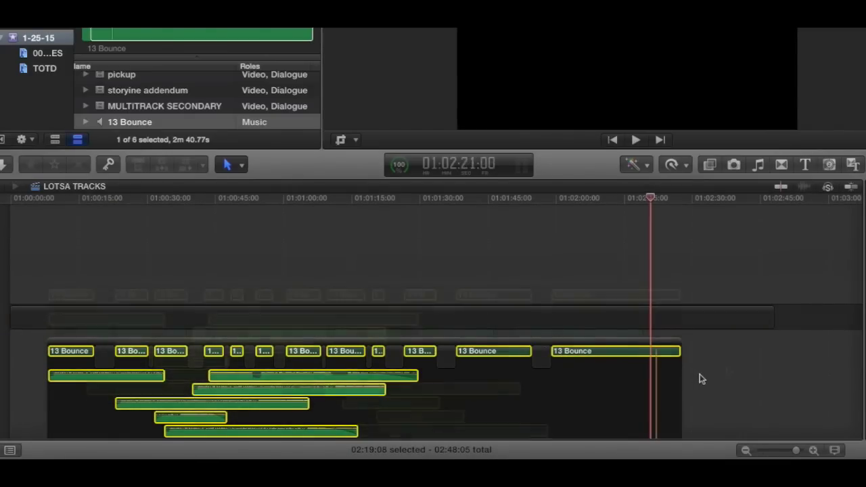
pyautogui.click(727, 372)
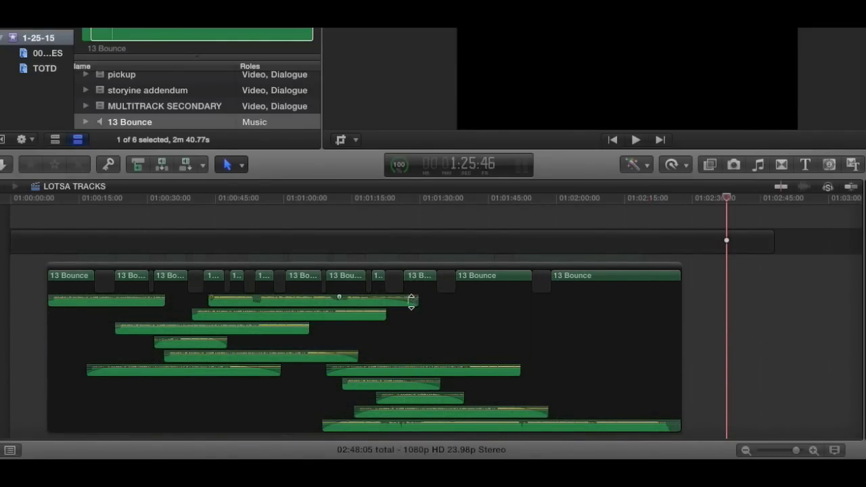
# Extend only the audio end of the storyline's sixth 13 Bounce clip by about 5 seconds.
pyautogui.moveTo(415, 303); pyautogui.dragTo(440, 302)
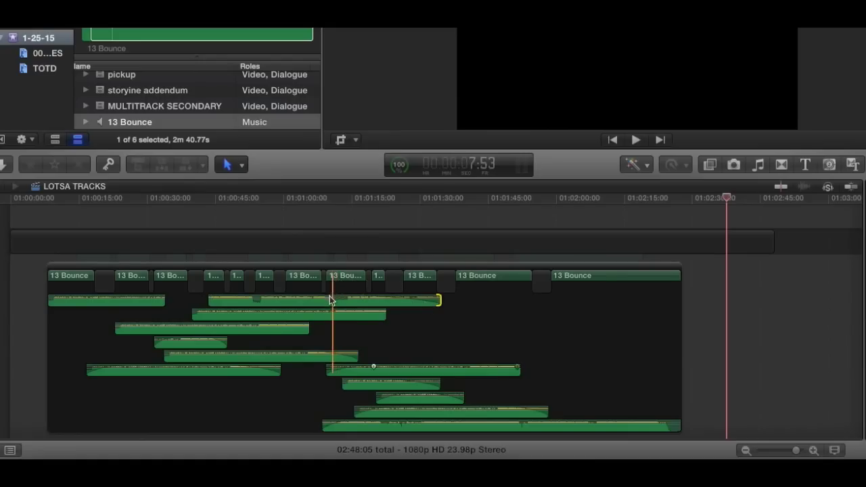
pyautogui.click(504, 241)
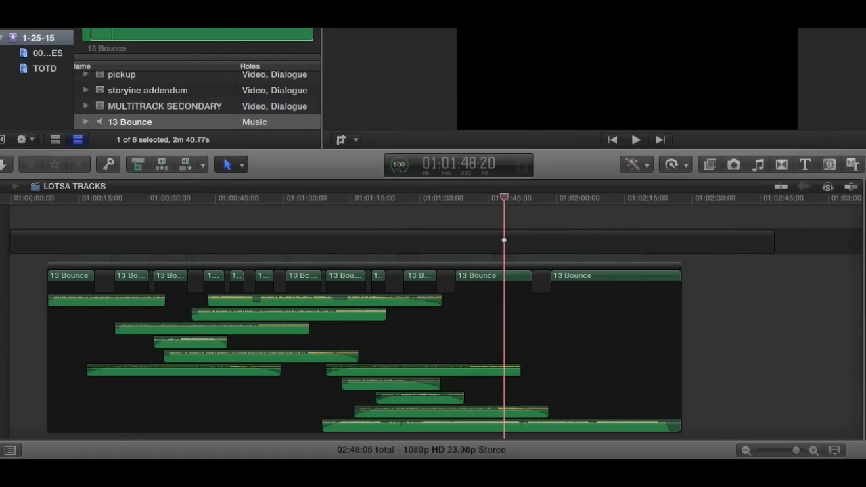
# Collapse all clips in the connected storyline, expand the audio of every clip once more, and collapse them again.
pyautogui.click(288, 28)
pyautogui.click(288, 79)
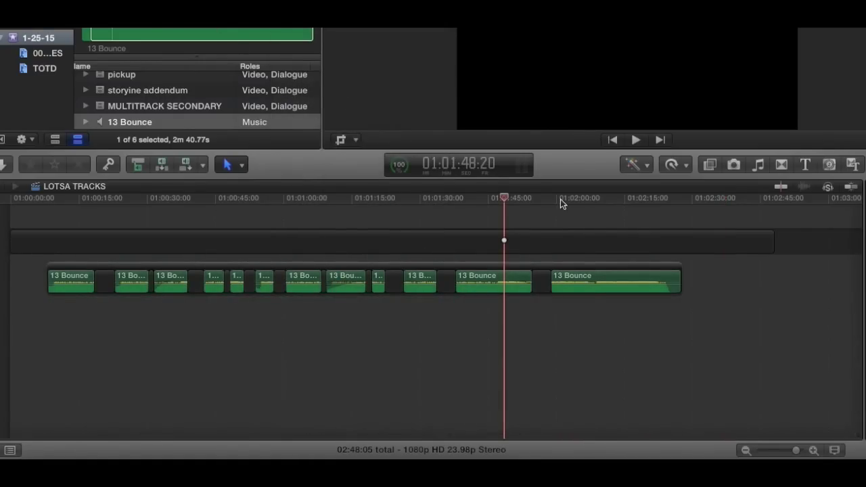
pyautogui.press('super+a')
pyautogui.hotkey('ctrl', 's')
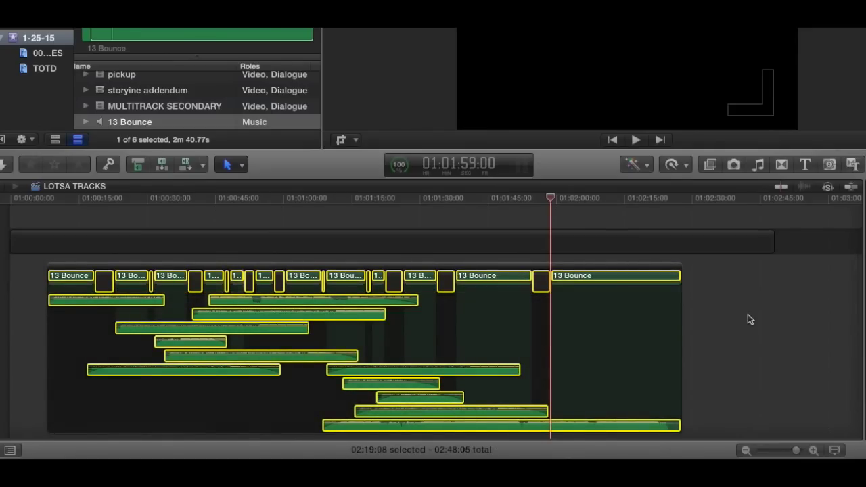
pyautogui.hotkey('ctrl', 's')
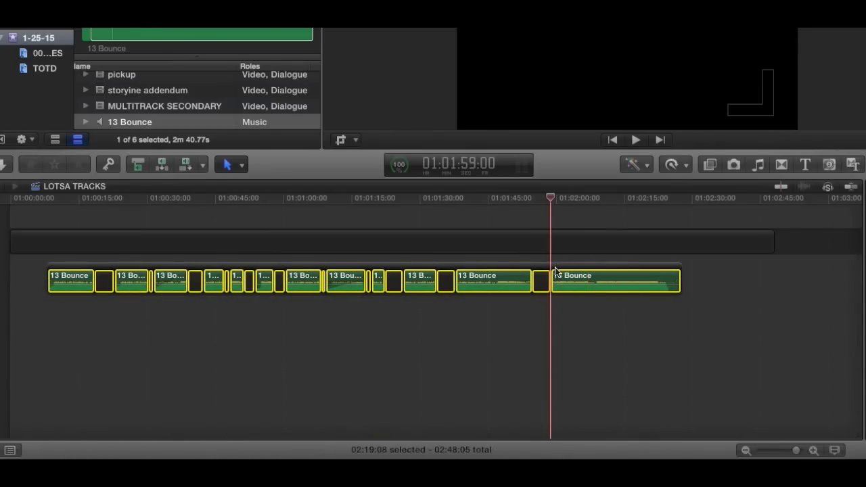
pyautogui.moveTo(555, 272); pyautogui.dragTo(574, 273)
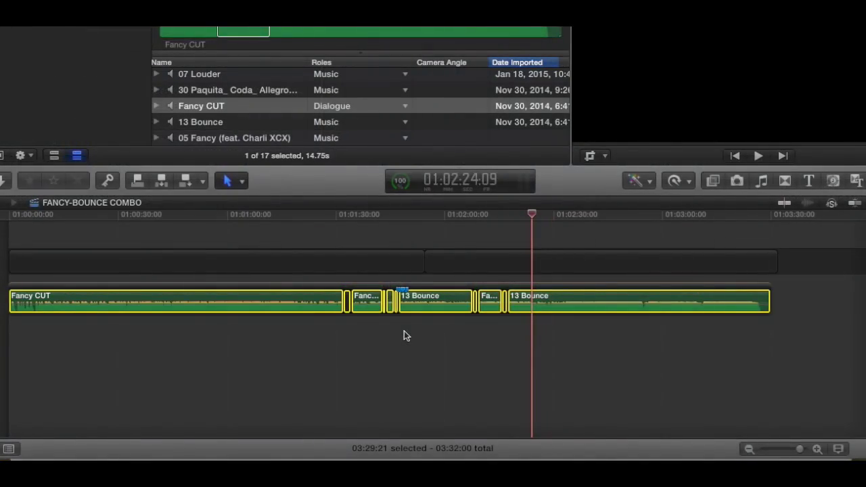